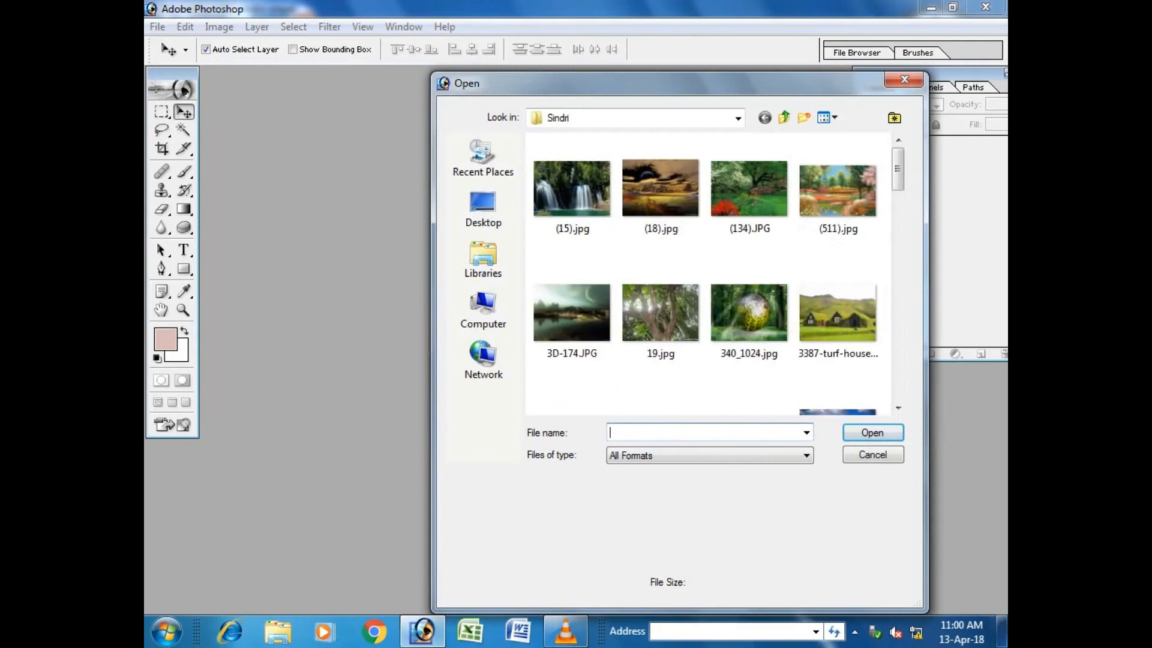
- Open the green rain background image 9588_Windows_7_Green.jpeg from the Sindri folder
drag(898, 164, 898, 189)
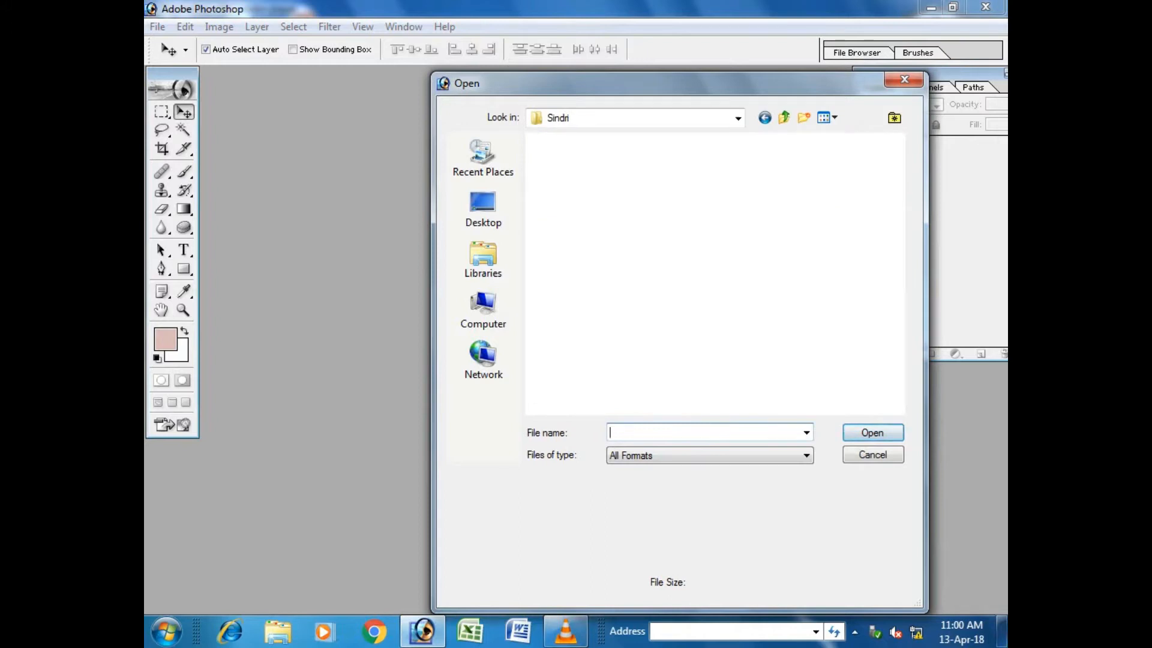
click(749, 252)
click(872, 433)
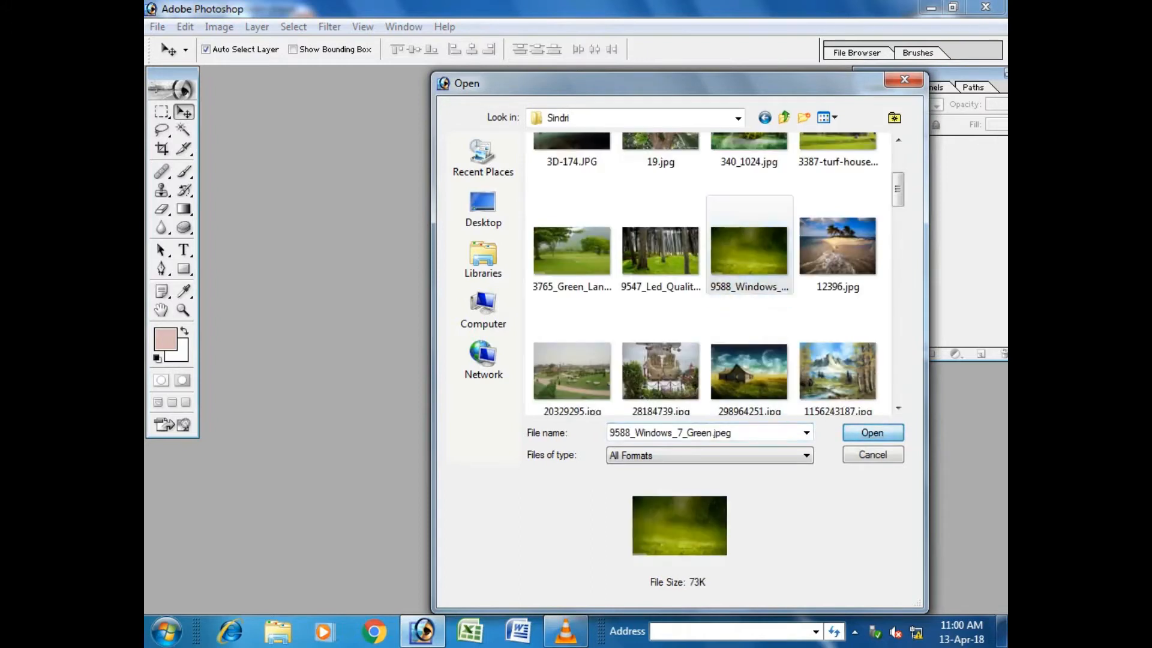
- Open the waterfall picture (15).jpg from the Sindri folder
key(ctrl+o)
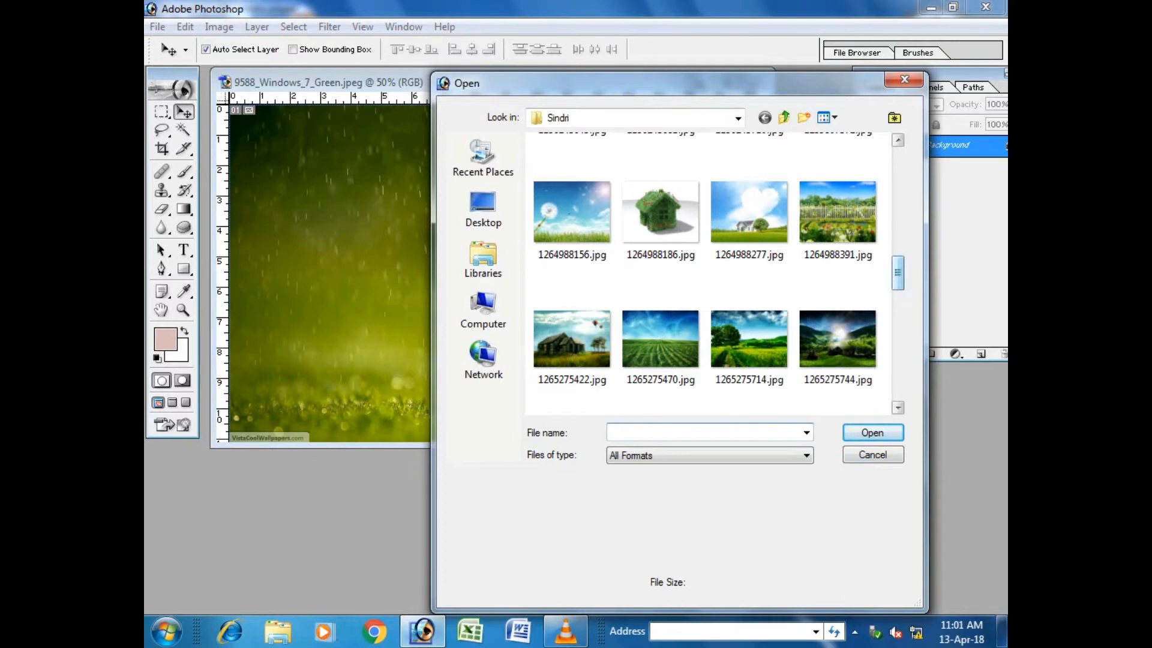
click(660, 191)
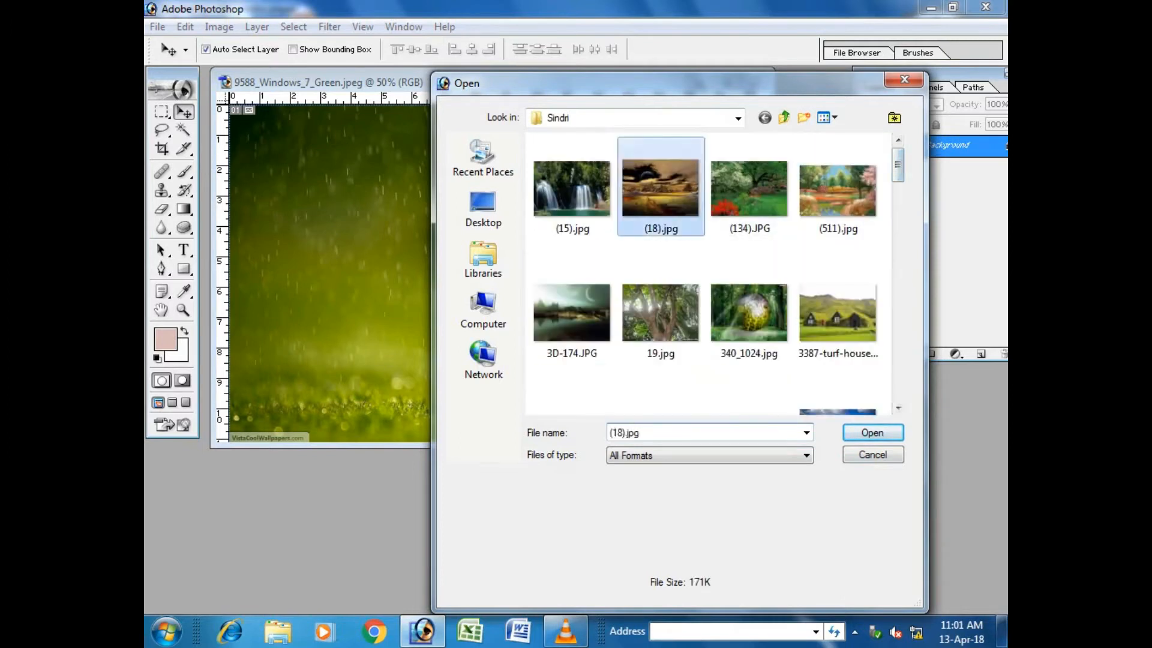
click(572, 191)
click(872, 432)
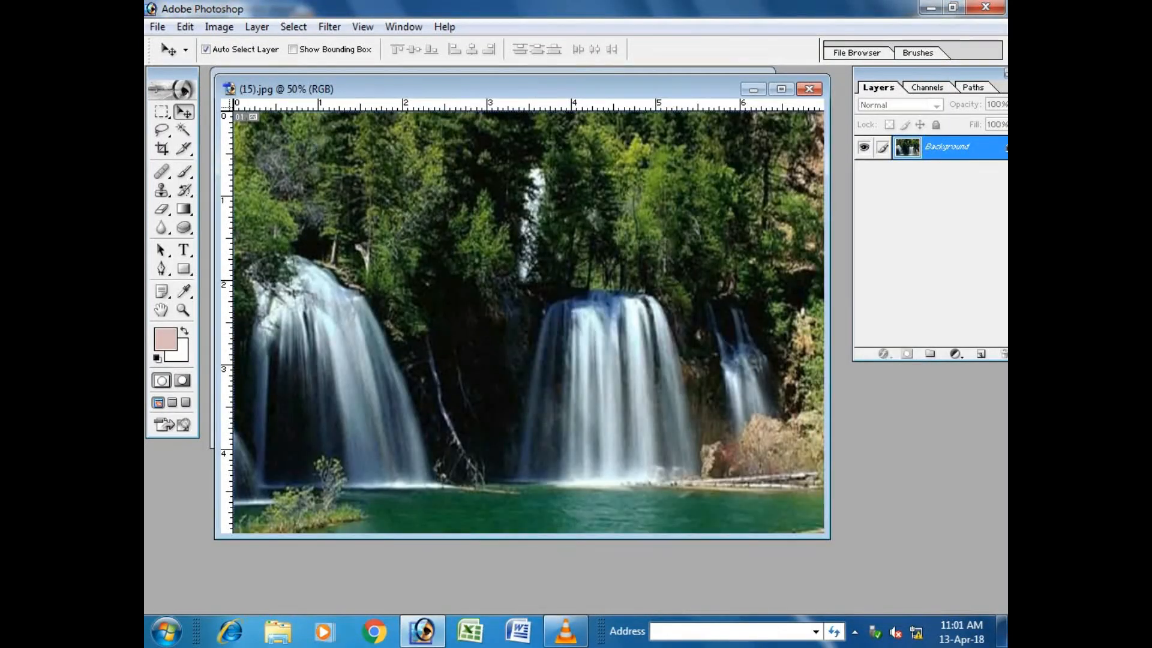
- Open the portrait file 000002.psd from the Indian Actress folder on the Desktop
key(ctrl+o)
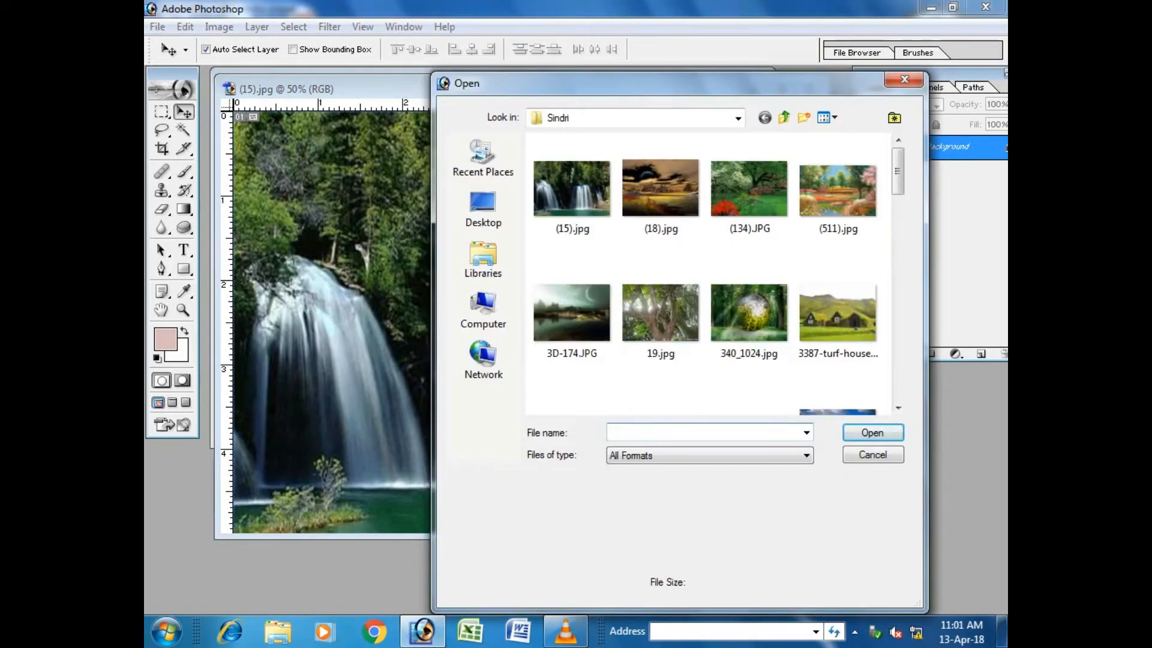
click(483, 207)
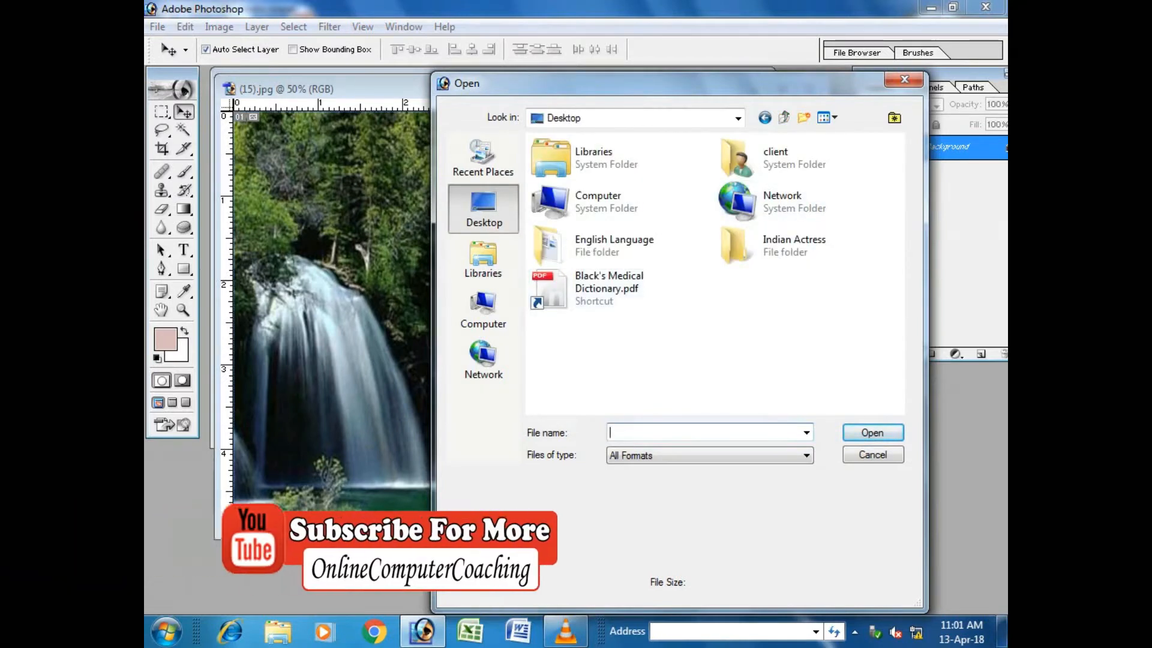
double_click(793, 240)
double_click(660, 187)
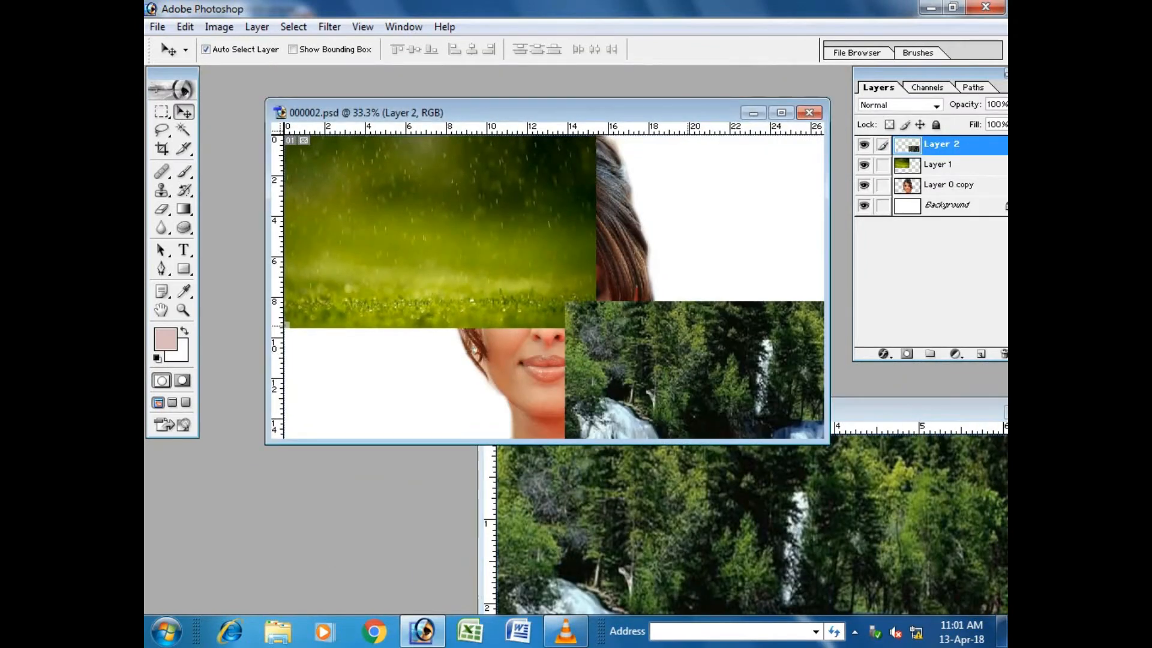
- Place the Layer 0 copy portrait above Layer 2 in the layer stack, and close the (15).jpg image
click(939, 165)
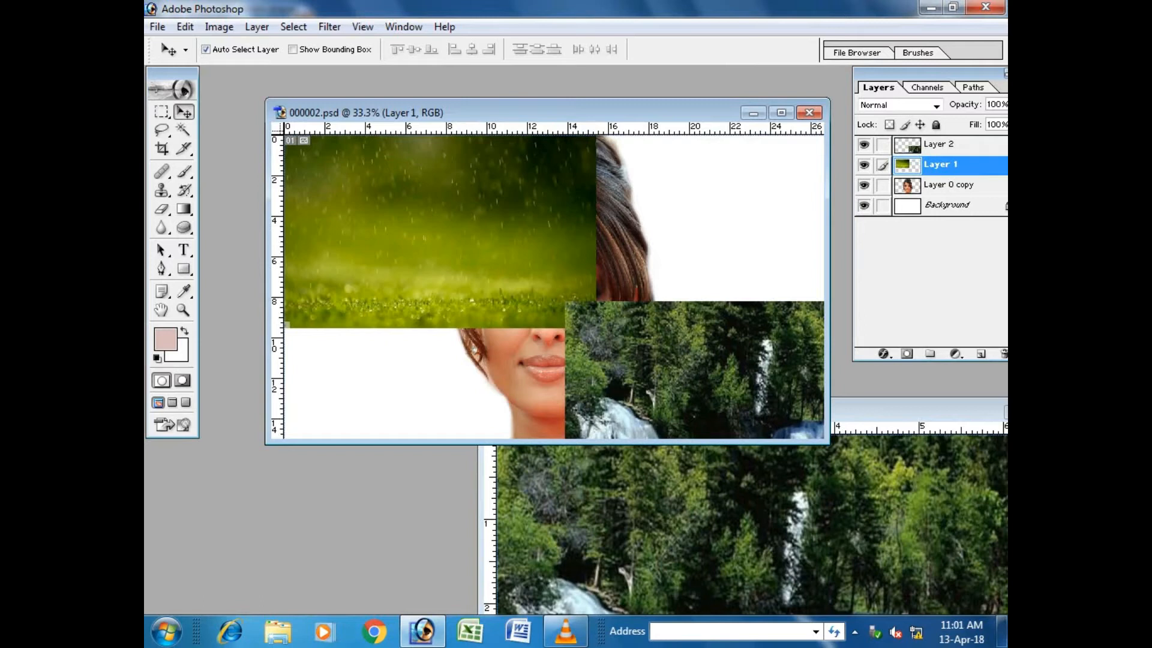
drag(948, 185, 948, 139)
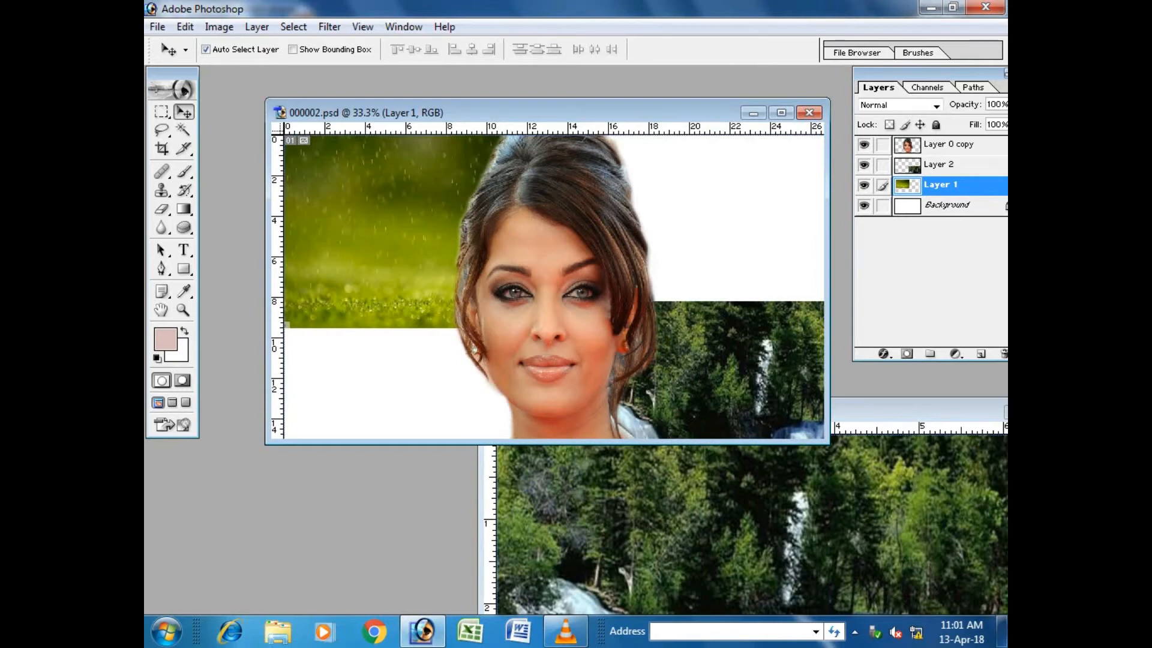
click(863, 185)
click(864, 186)
drag(899, 411, 687, 398)
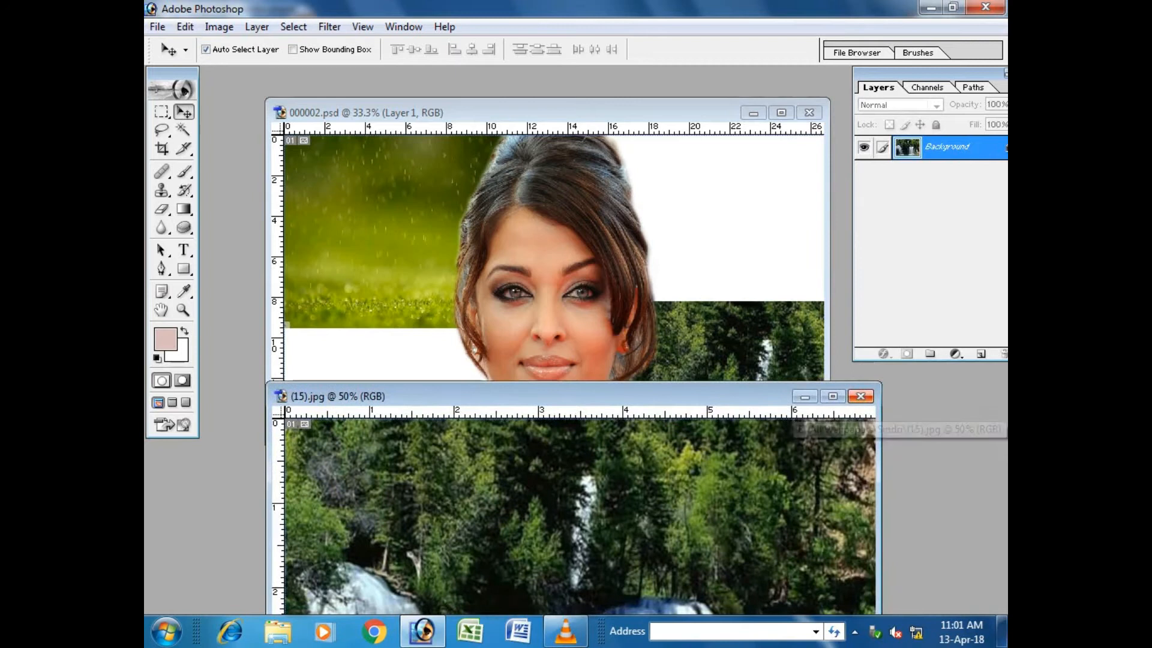
click(862, 396)
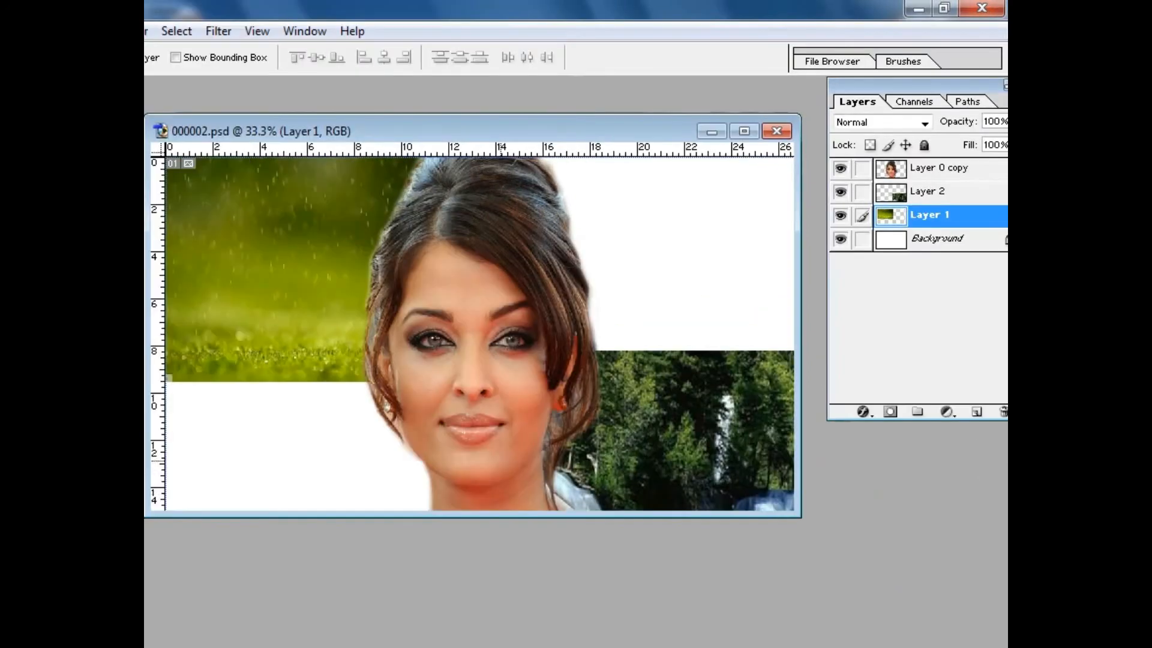
- Free-transform Layer 1 so the green background covers the left half of the canvas at full height
key(ctrl+t)
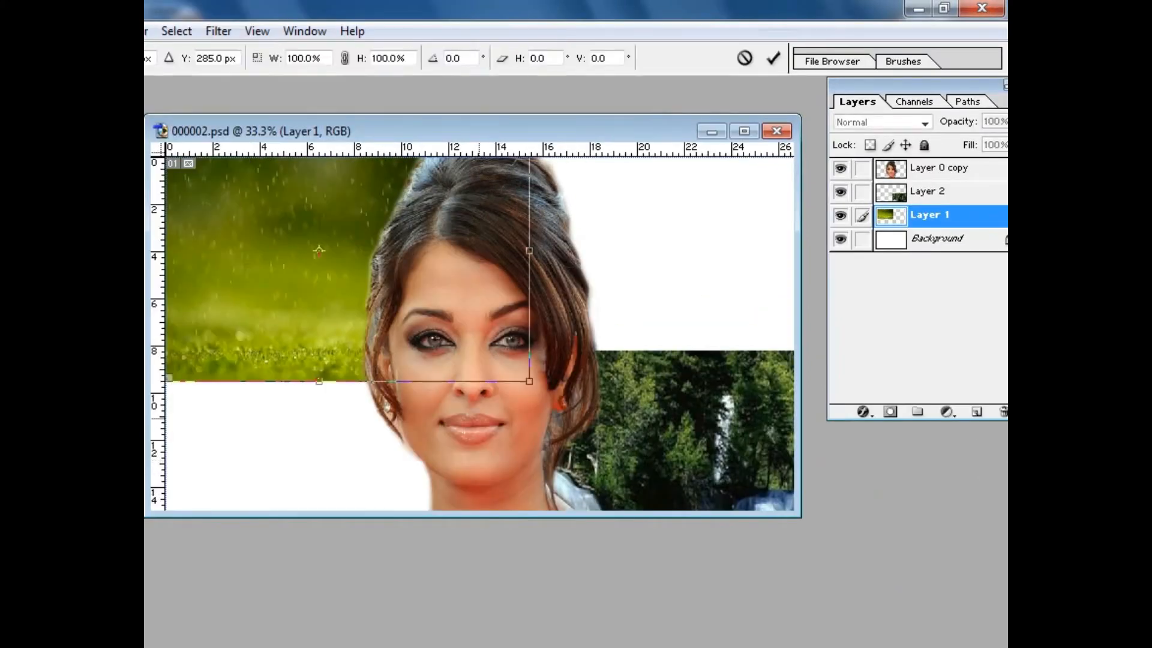
drag(528, 380, 480, 510)
key(Return)
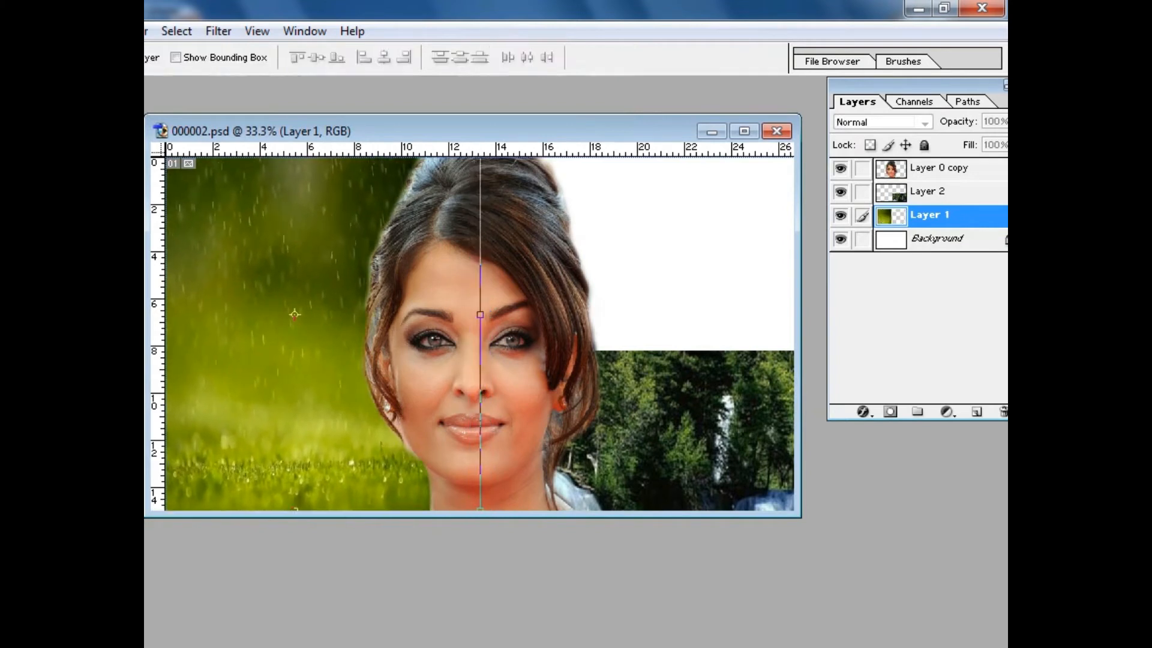
- Free-transform Layer 2 so the waterfall fills the right half of the canvas, aligned with its top, bottom and right edges
click(931, 192)
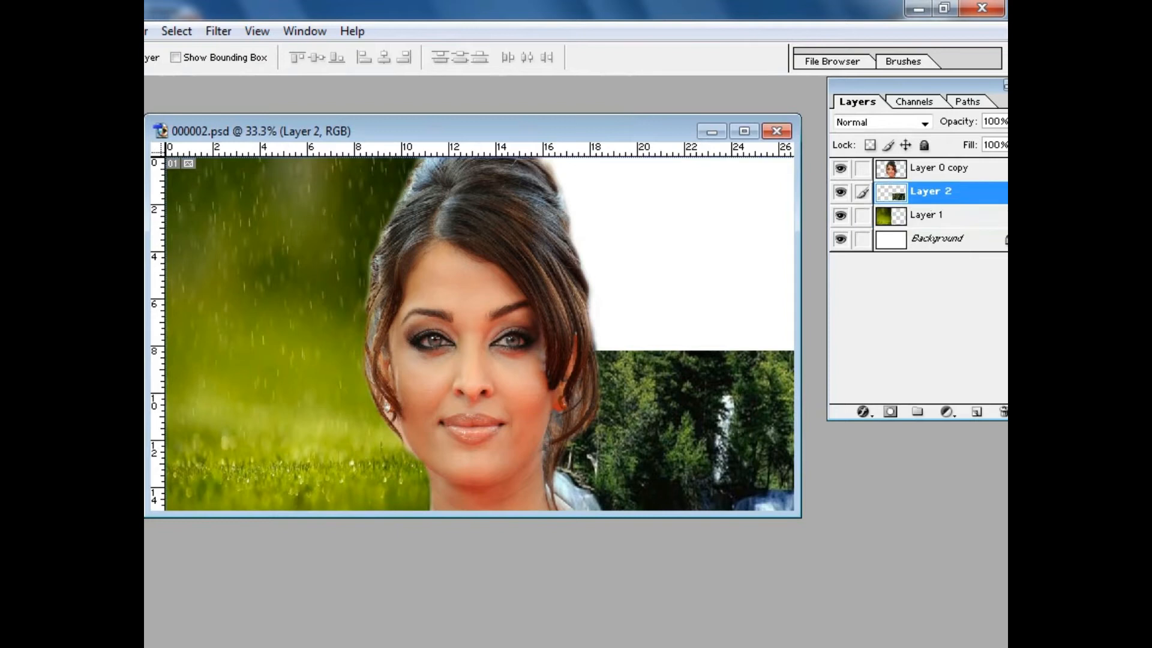
key(ctrl+t)
drag(719, 351, 720, 157)
click(744, 131)
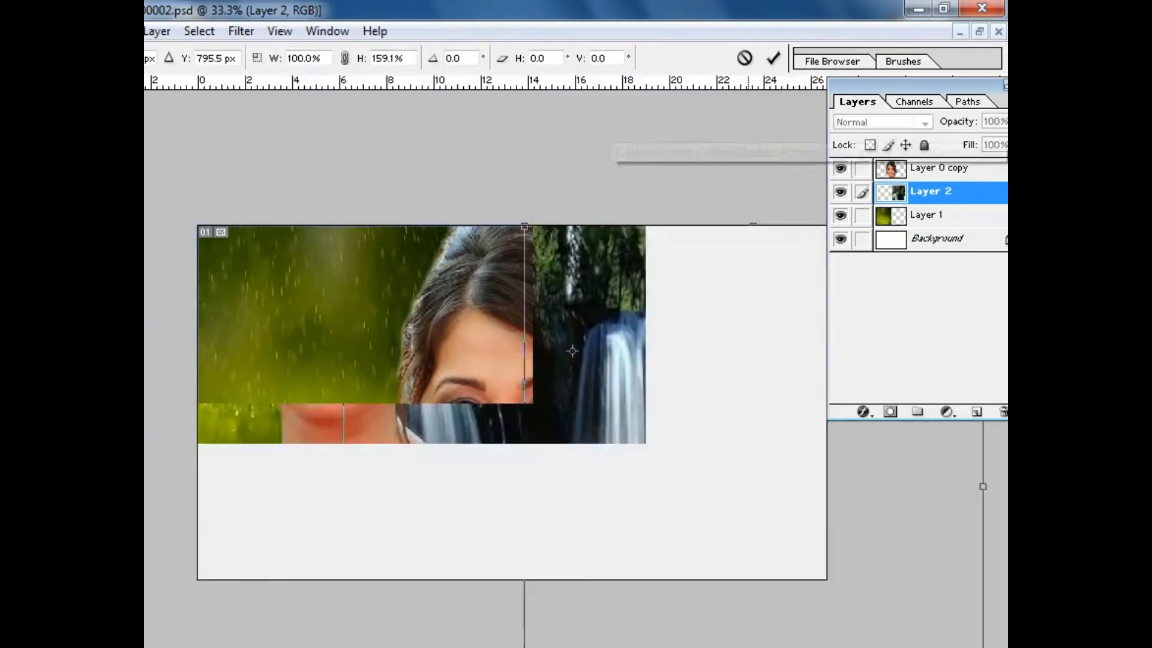
key(ctrl+minus)
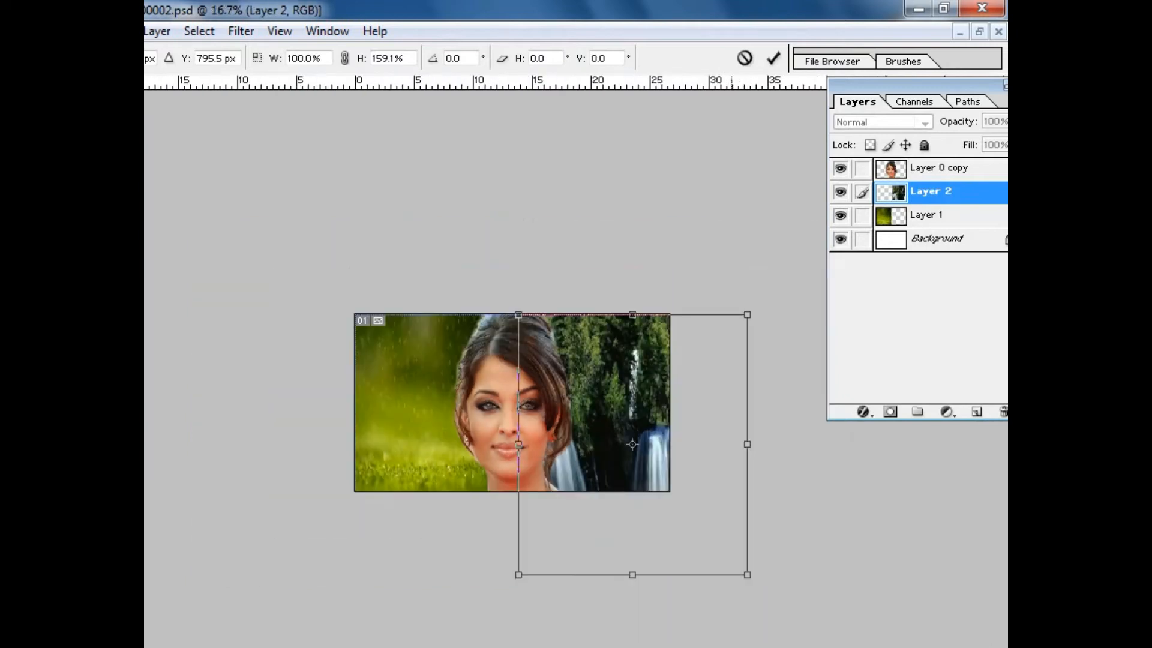
drag(632, 574, 633, 491)
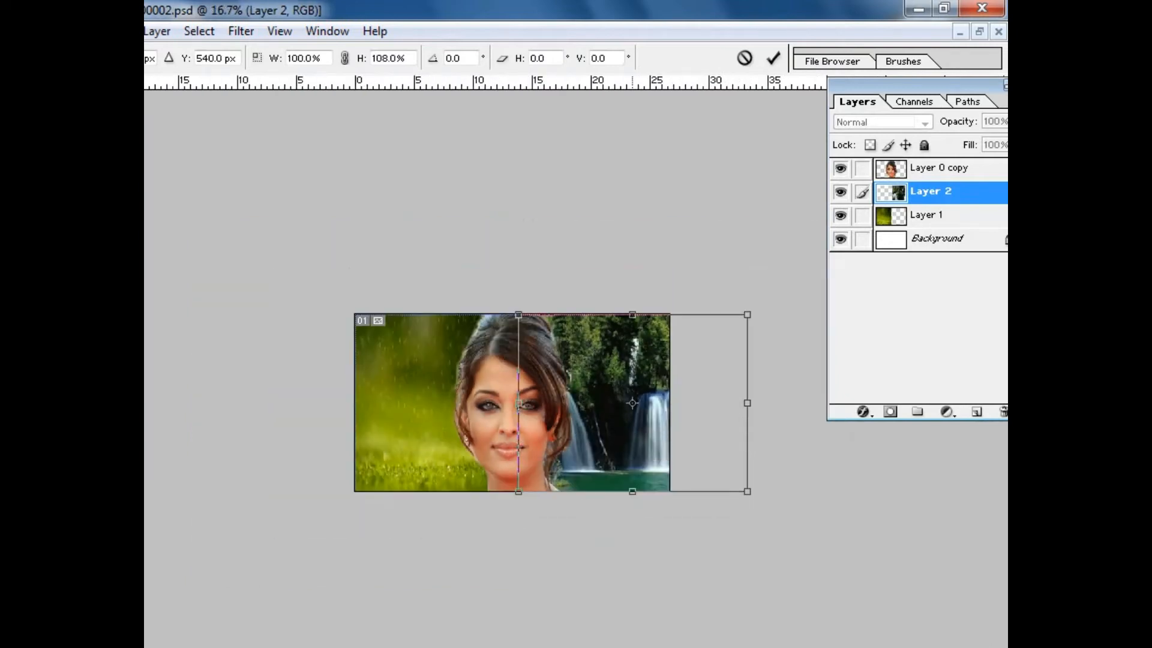
drag(746, 403, 669, 402)
key(Return)
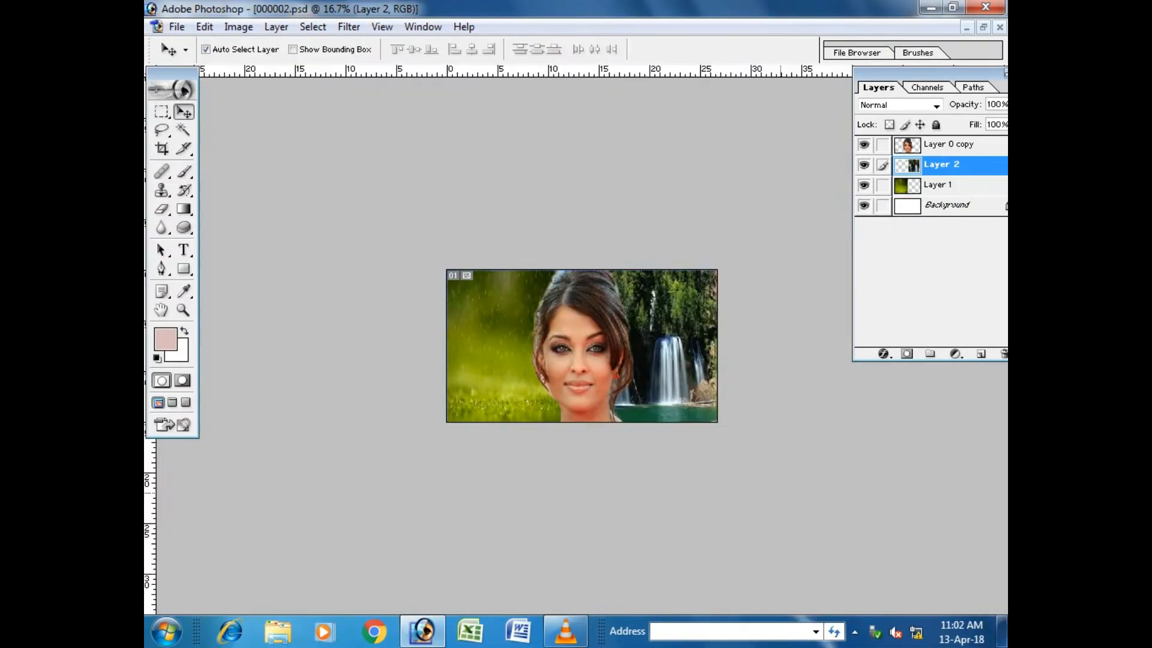
- Try the Tiles filter on Layer 0 copy with 10 tiles, 10% maximum offset and Background Color fill, and undo it
key(ctrl+plus)
key(ctrl+plus)
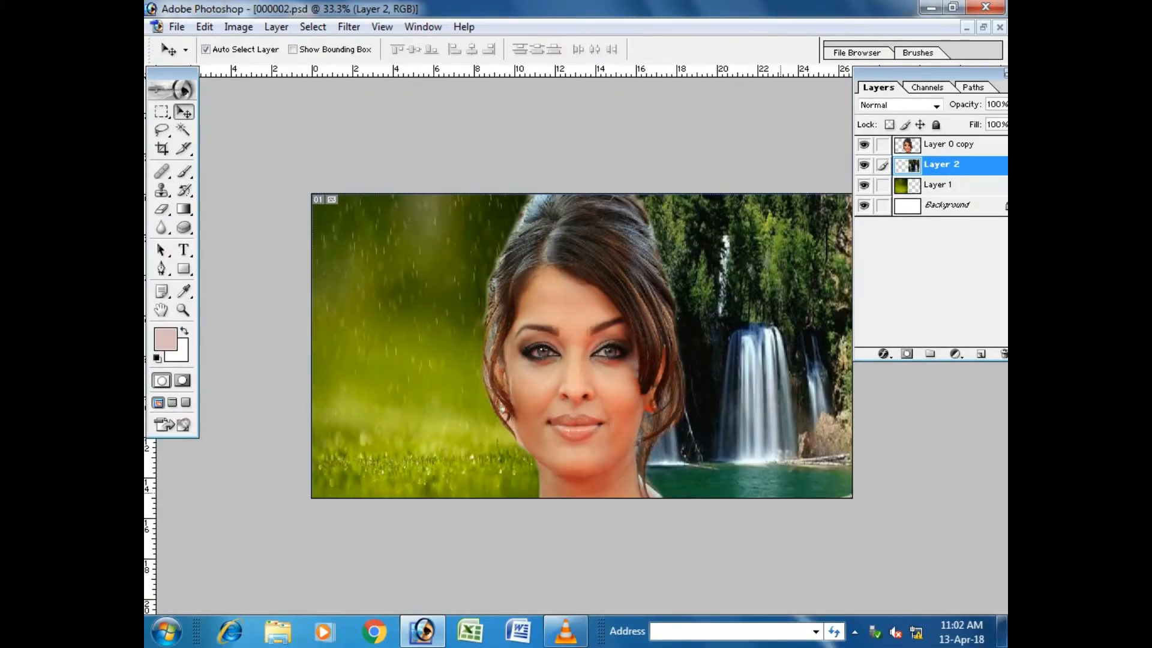
key(Tab)
key(Tab)
click(948, 145)
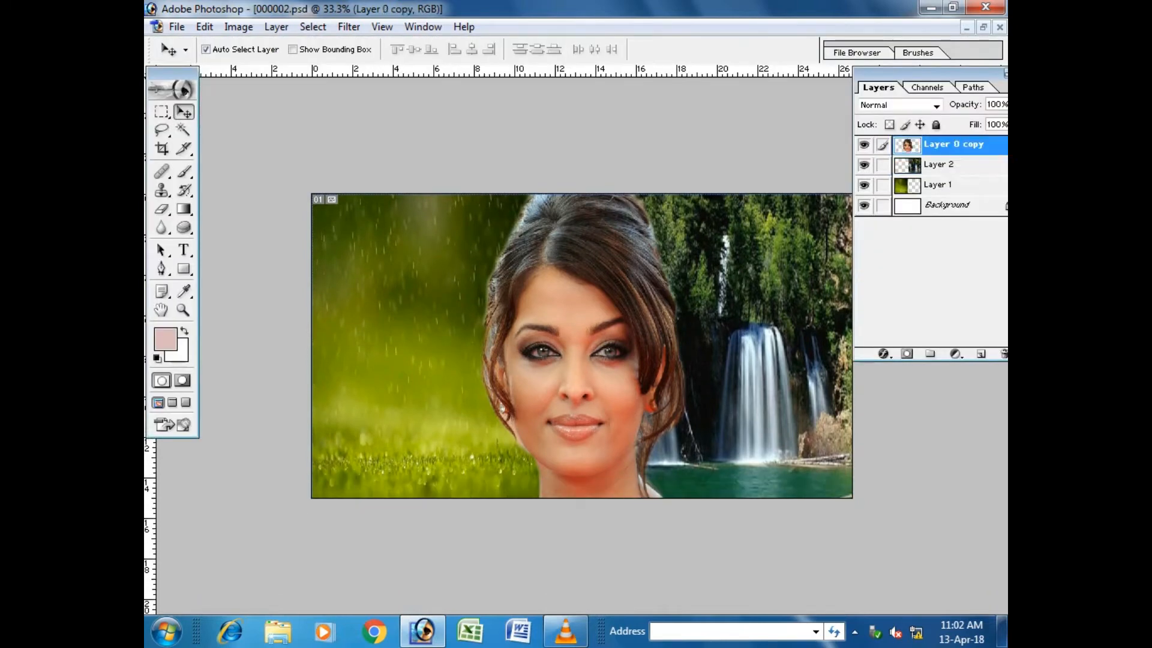
click(348, 26)
mouse_move(406, 303)
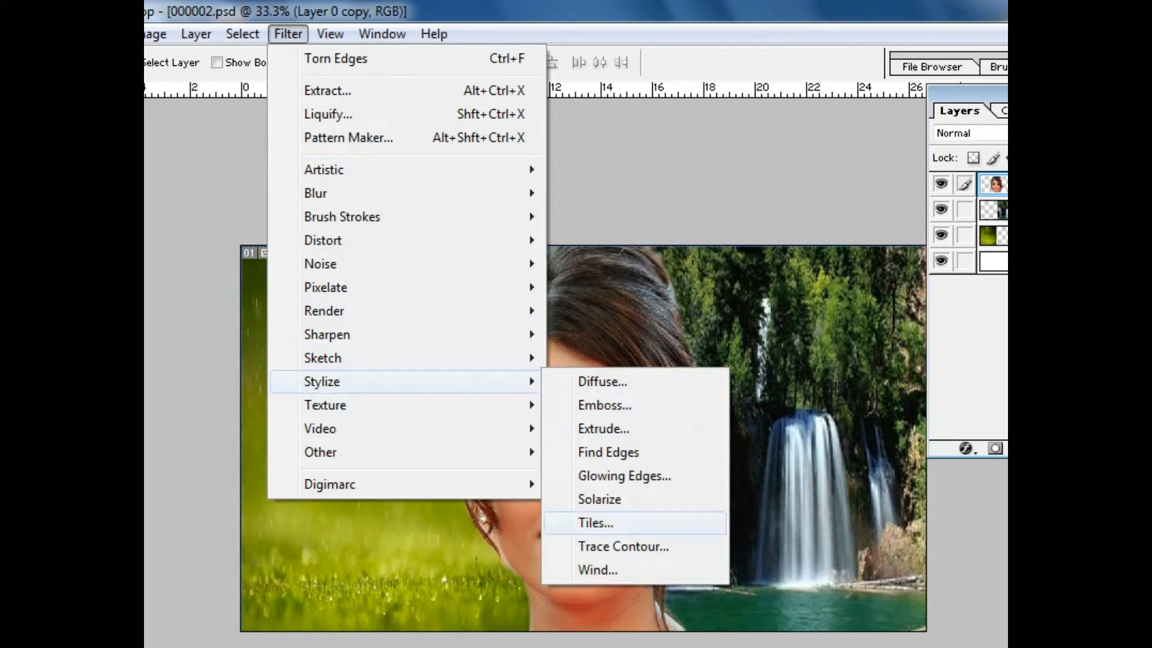
click(595, 523)
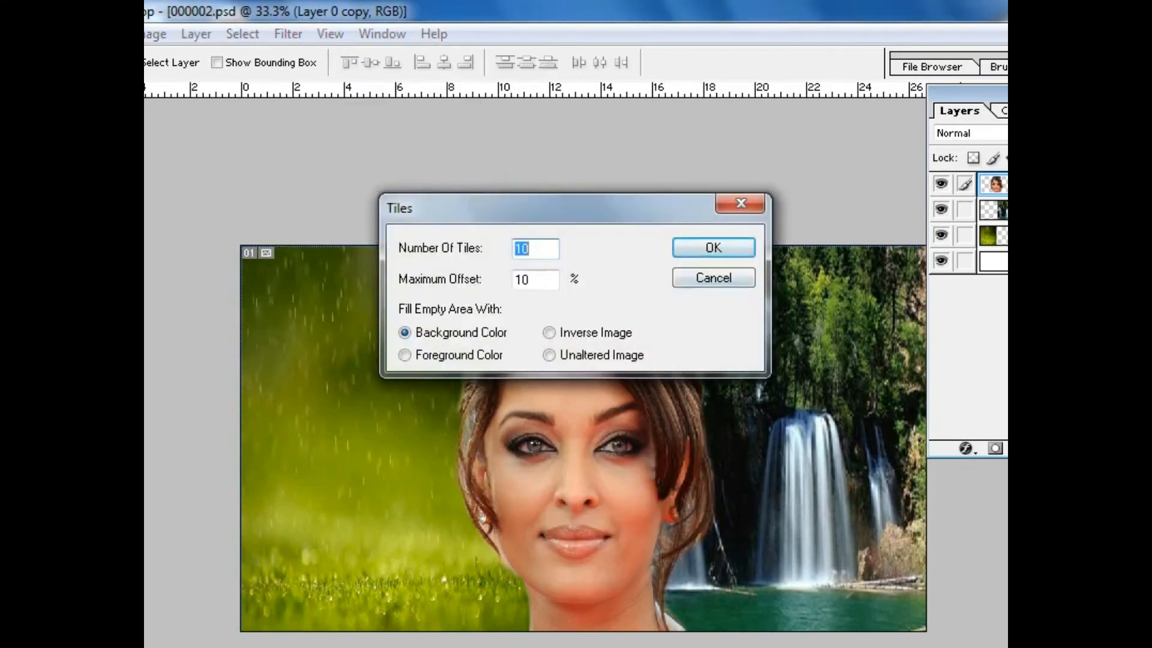
key(Return)
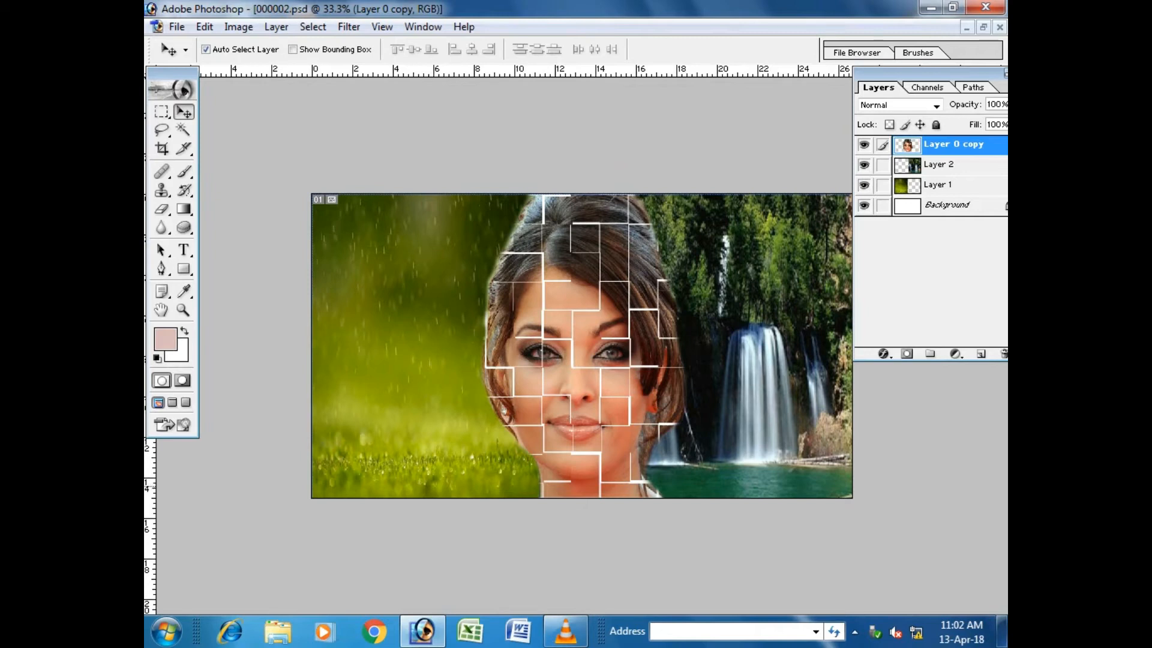
key(ctrl+z)
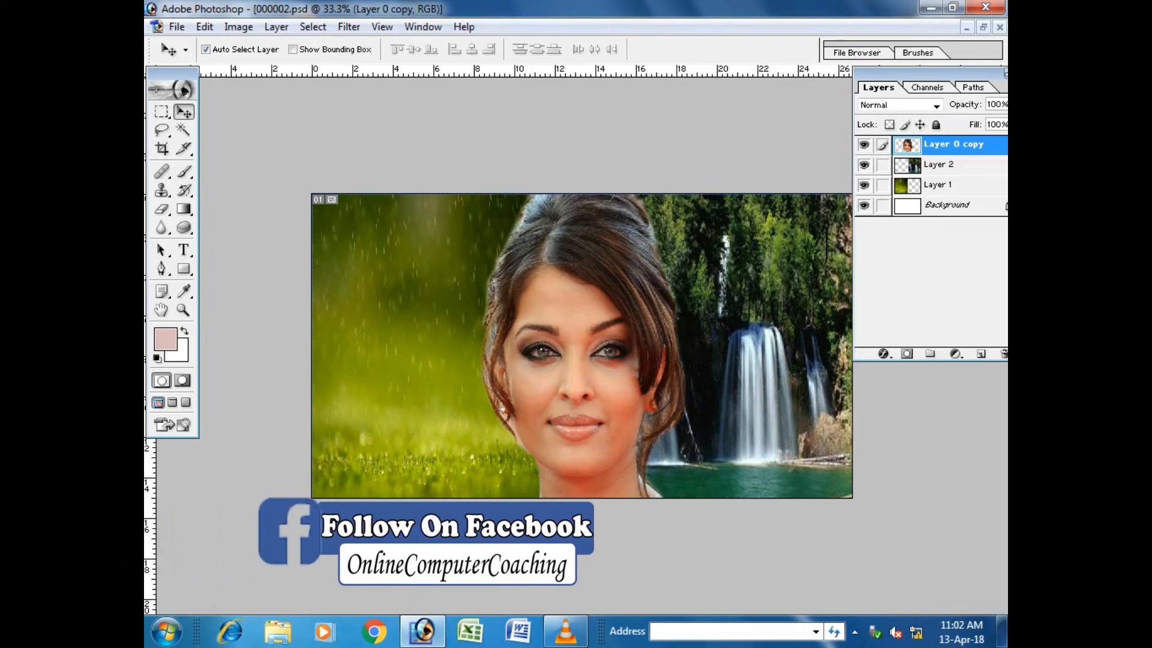
- Duplicate the portrait layer as Layer 0 copy 2 and move the duplicate to the left side of the canvas
right_click(960, 144)
click(888, 200)
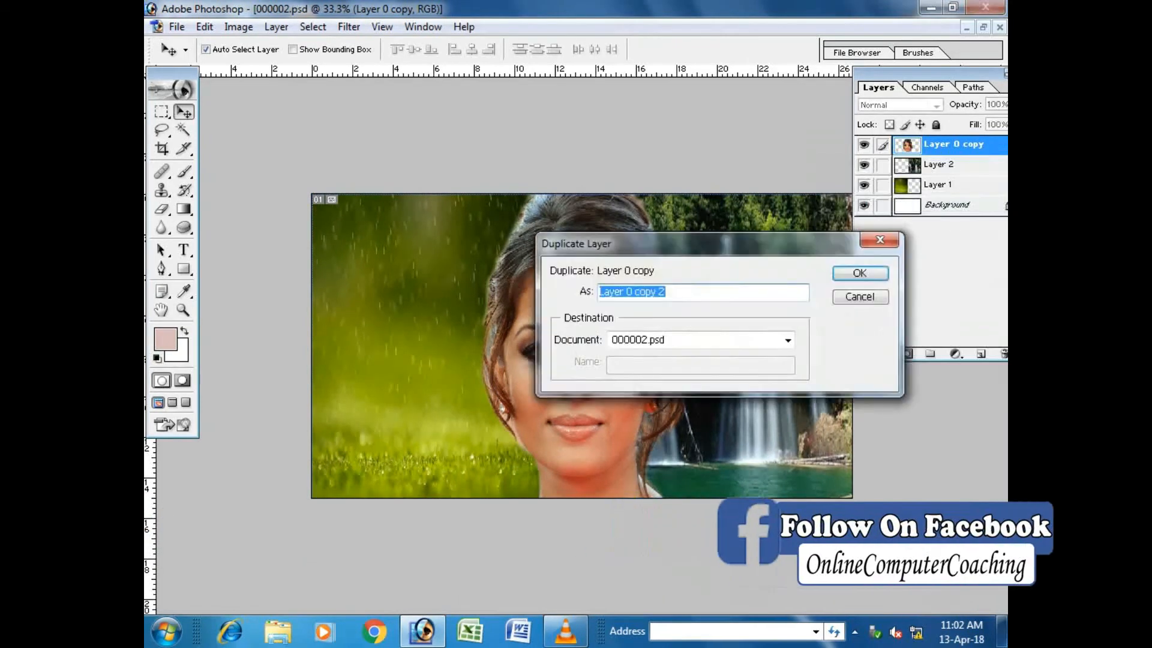
key(Return)
drag(571, 360, 403, 360)
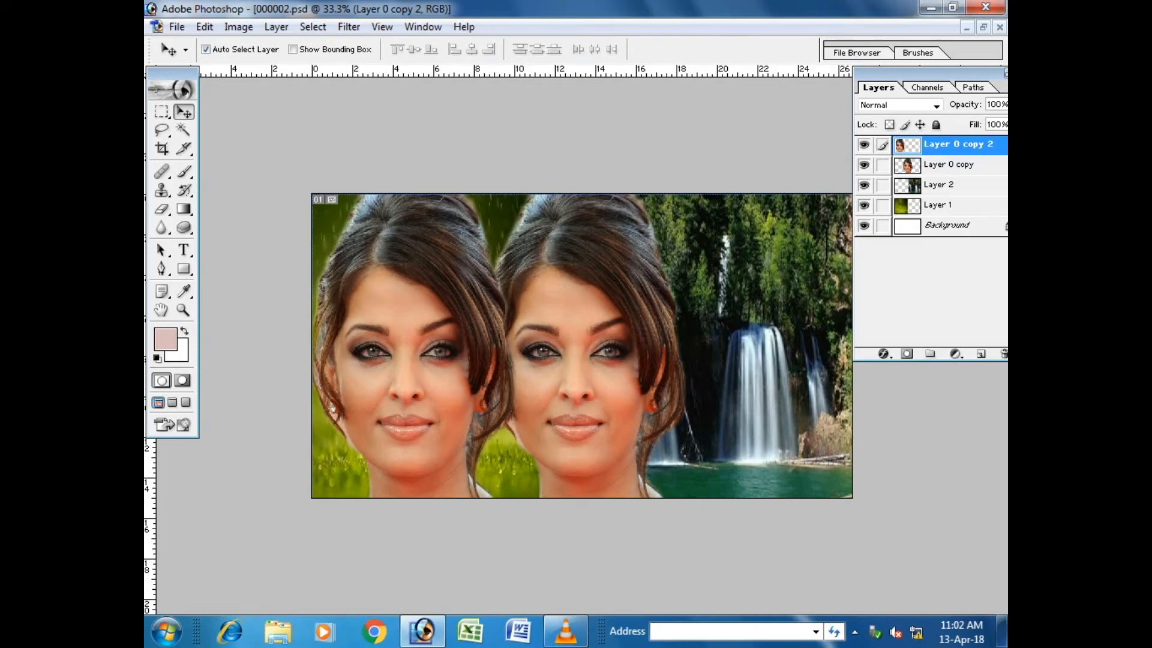
- Apply the Stylize Tiles filter to the centre portrait on Layer 0 copy
right_click(948, 168)
key(Escape)
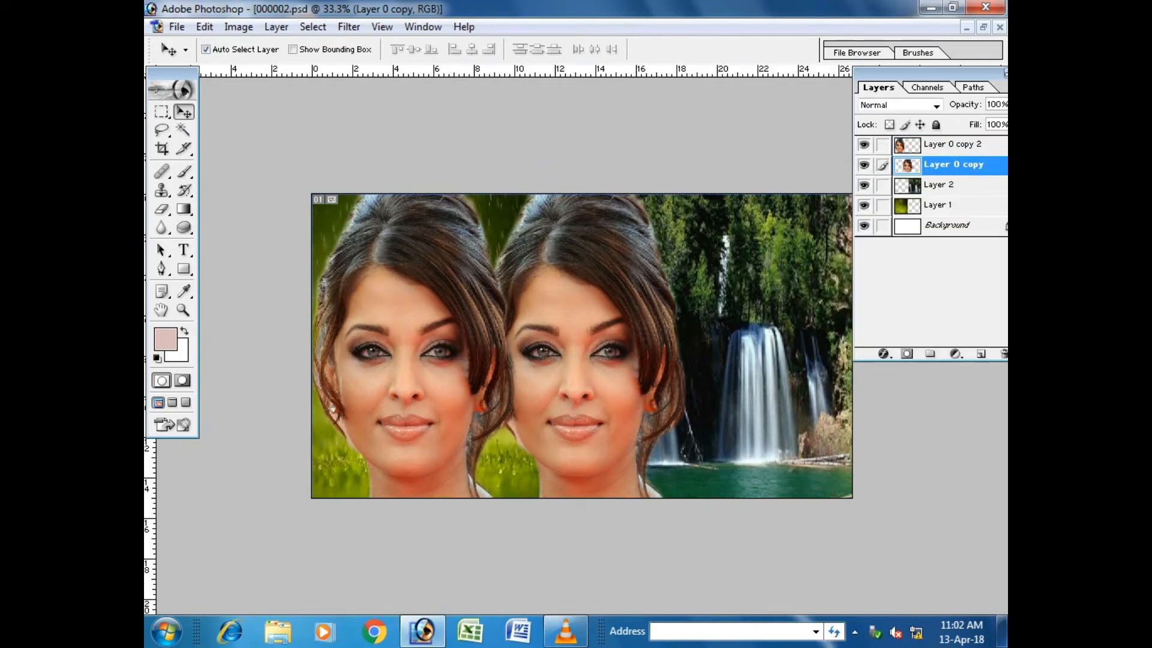
click(349, 27)
mouse_move(384, 300)
click(591, 412)
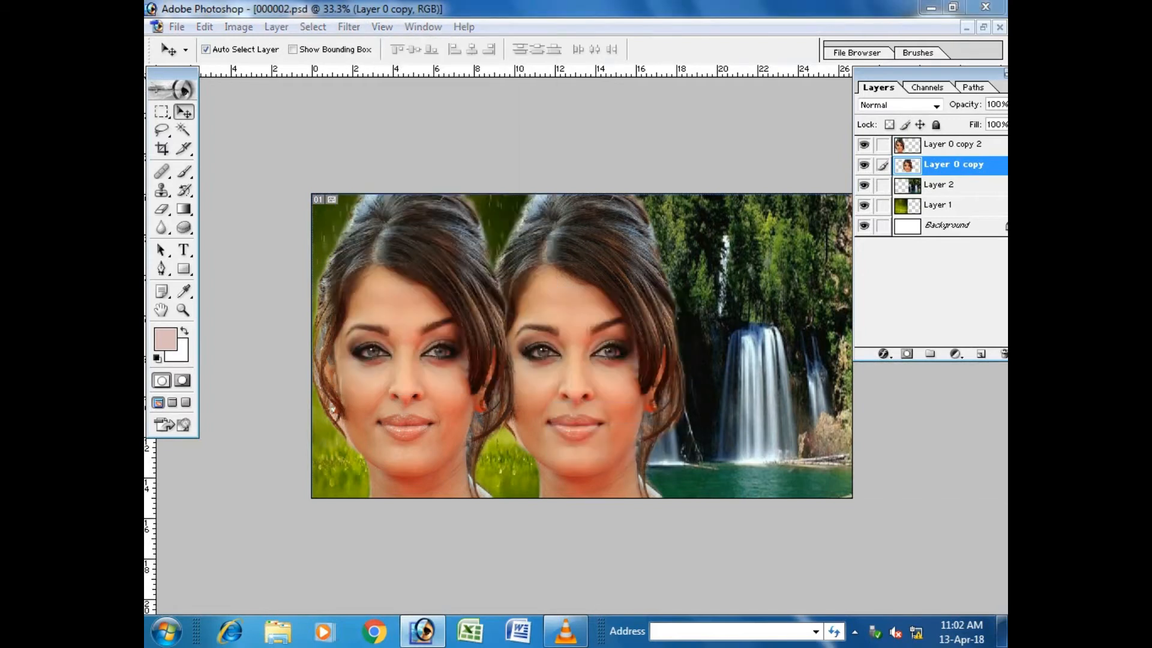
key(Return)
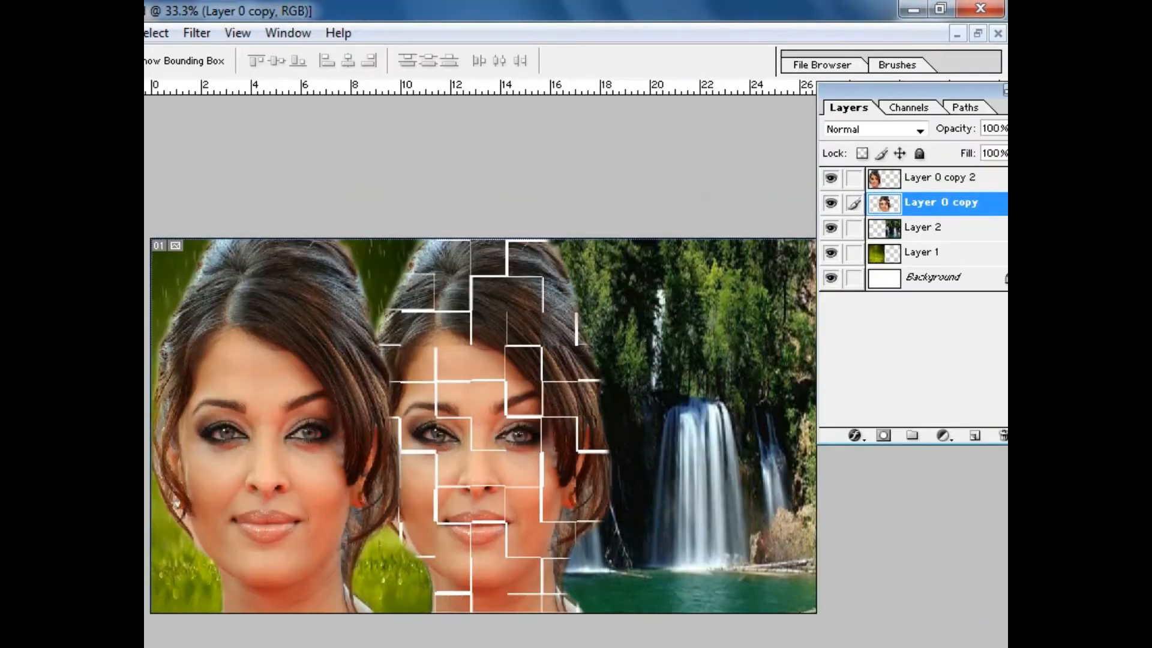
- Compare blend modes on Layer 0 copy 2, set it to Darken, and check the effect by hiding and reshowing the layer
click(948, 143)
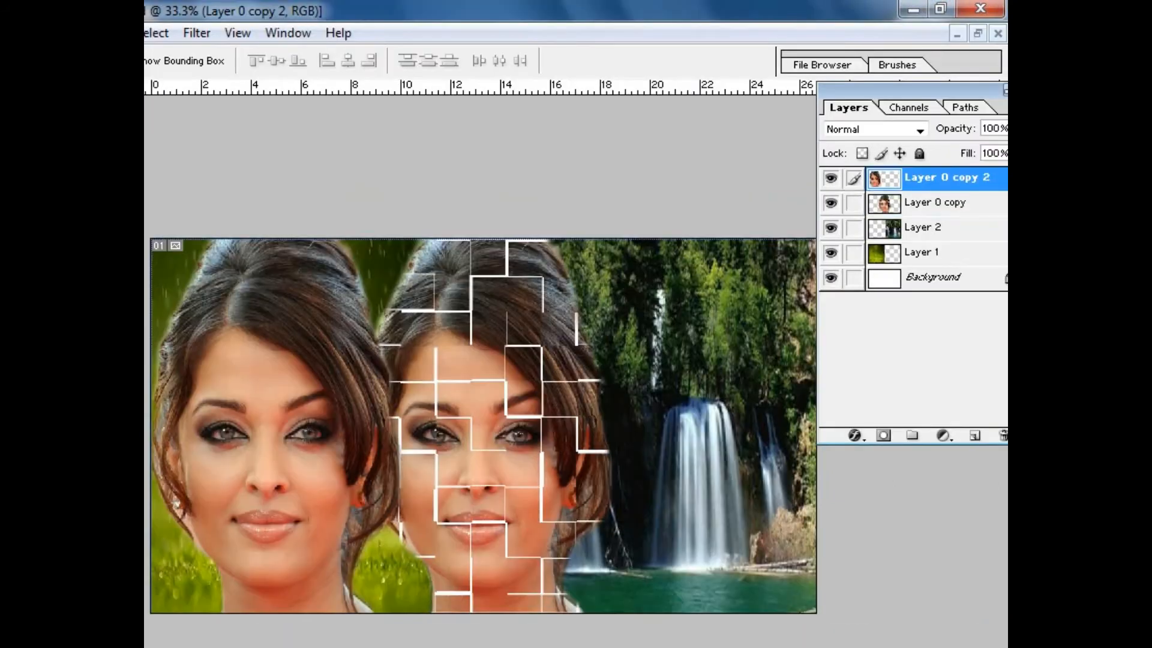
click(936, 105)
click(841, 194)
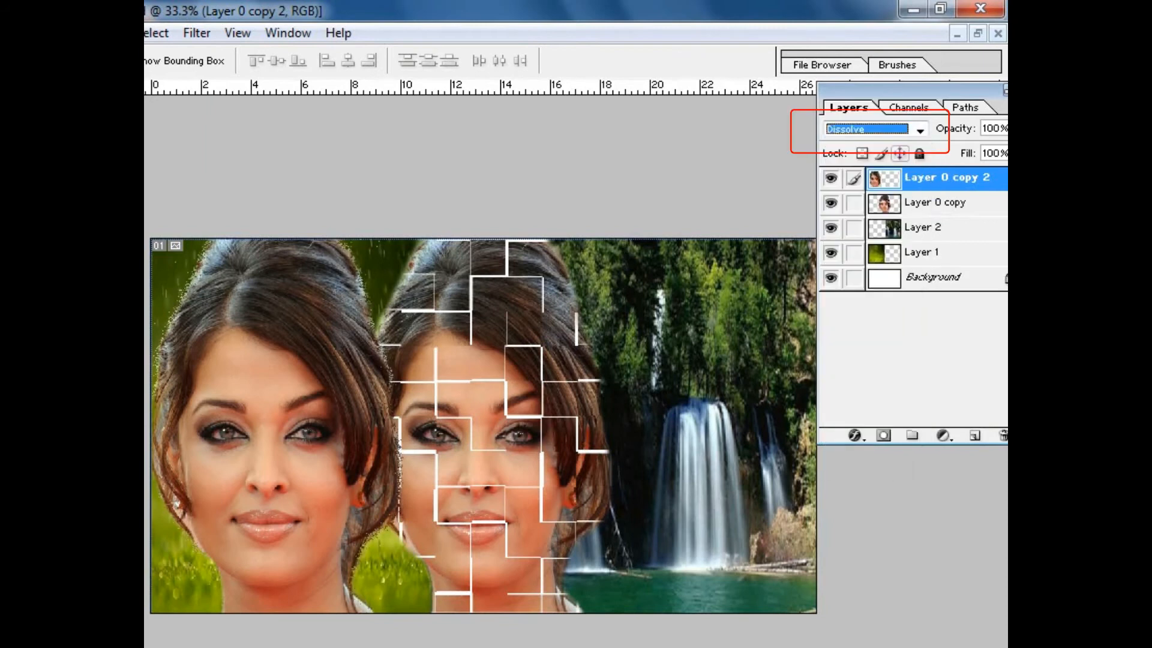
key(Up)
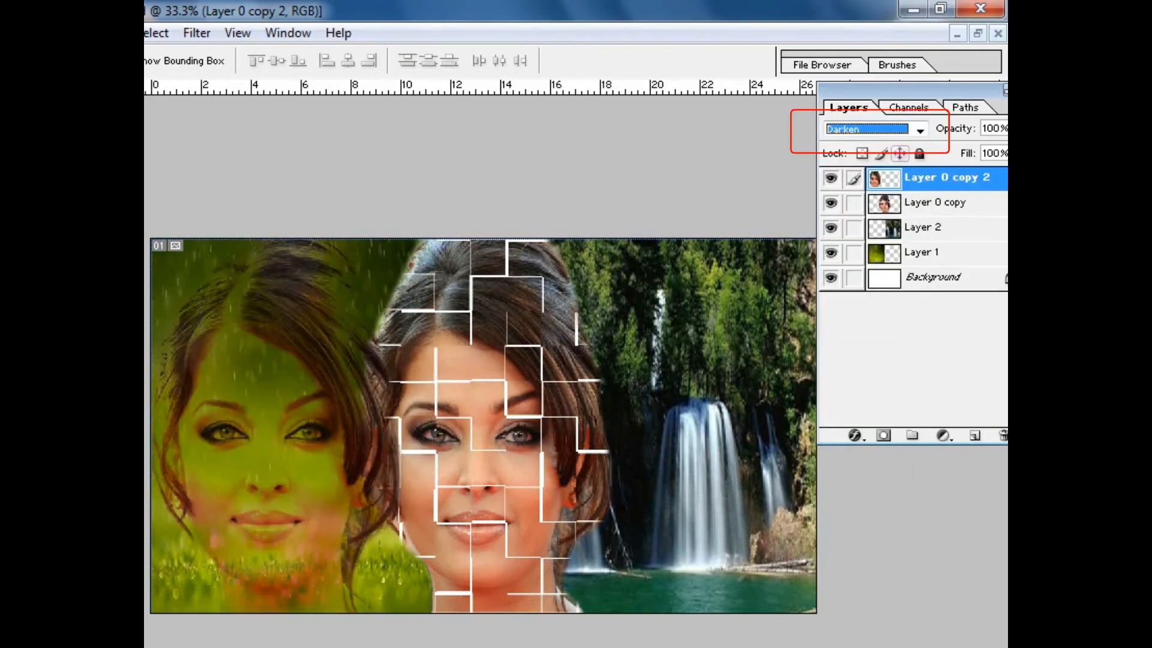
key(Up)
key(Down)
key(Down)
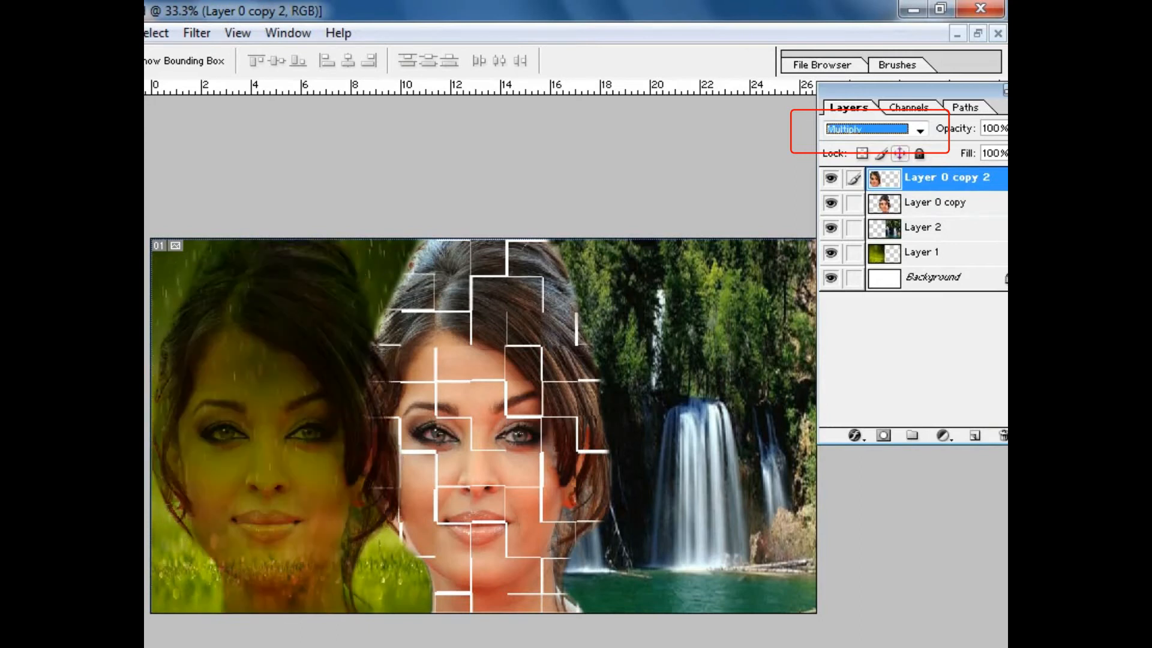
key(Down)
key(Down)
key(Down)
key(Down)
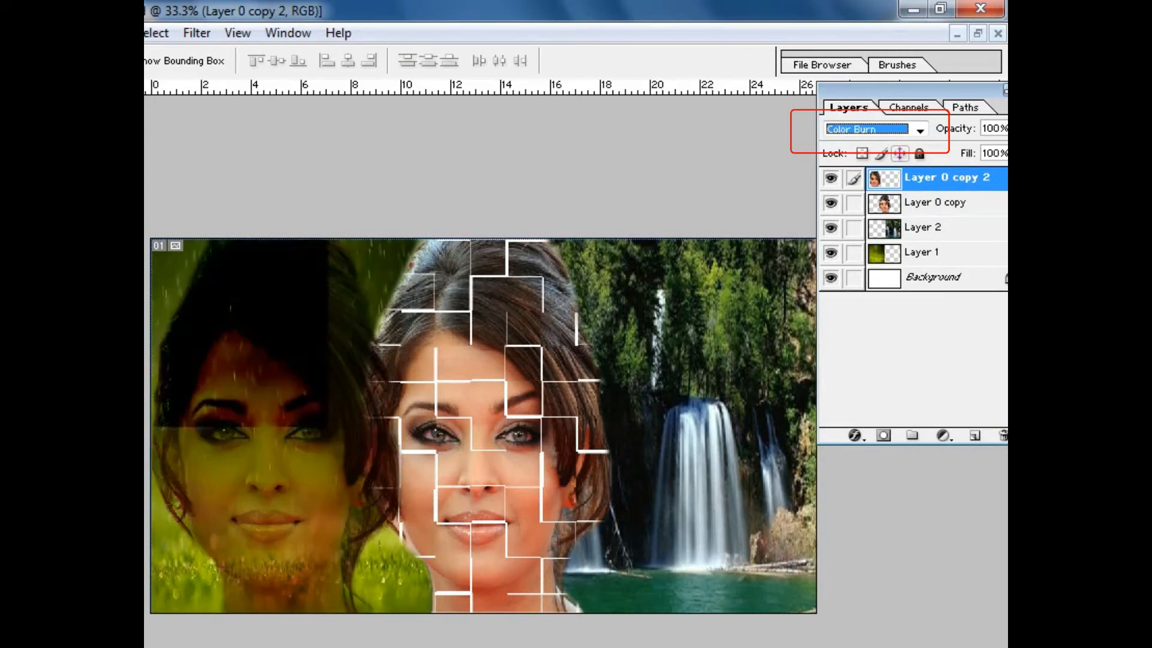
key(Down)
key(Down)
key(Down)
key(Down)
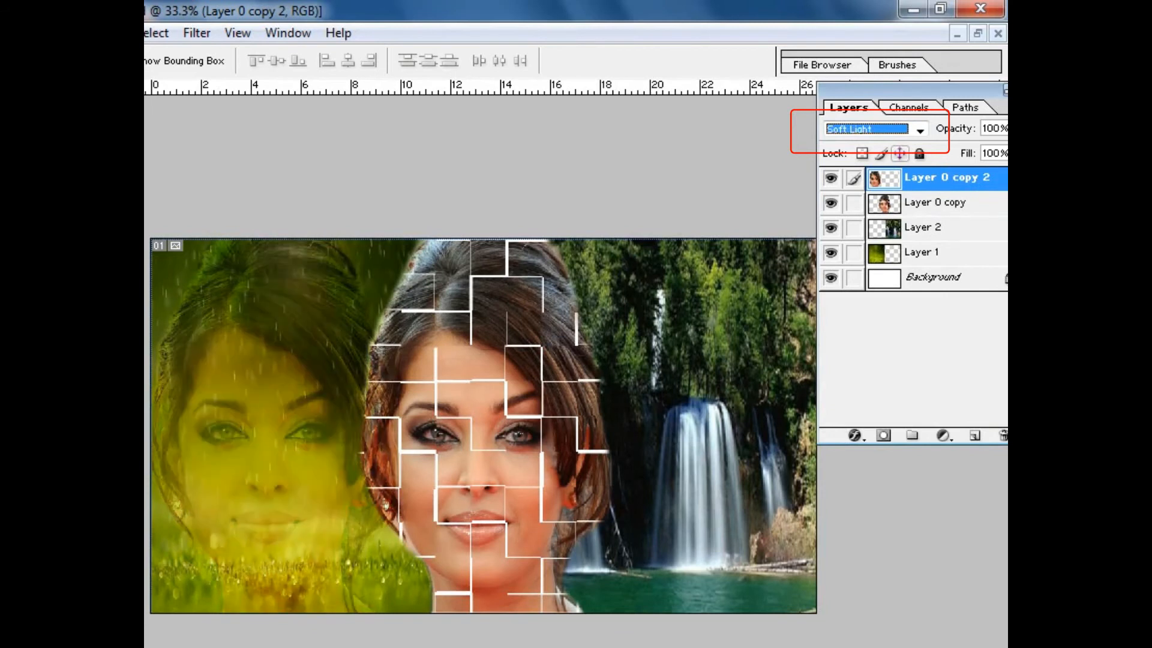
key(Down)
key(Down)
key(Down)
key(Down)
key(Down)
key(Down)
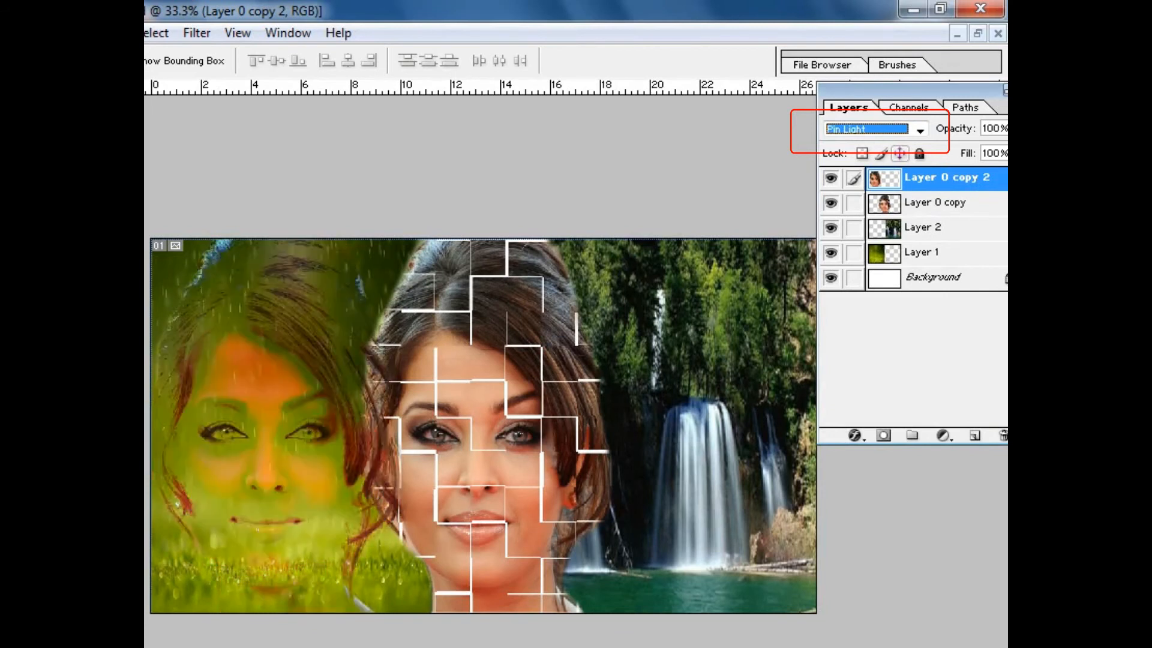
key(Down)
key(Down)
key(Down)
key(Down)
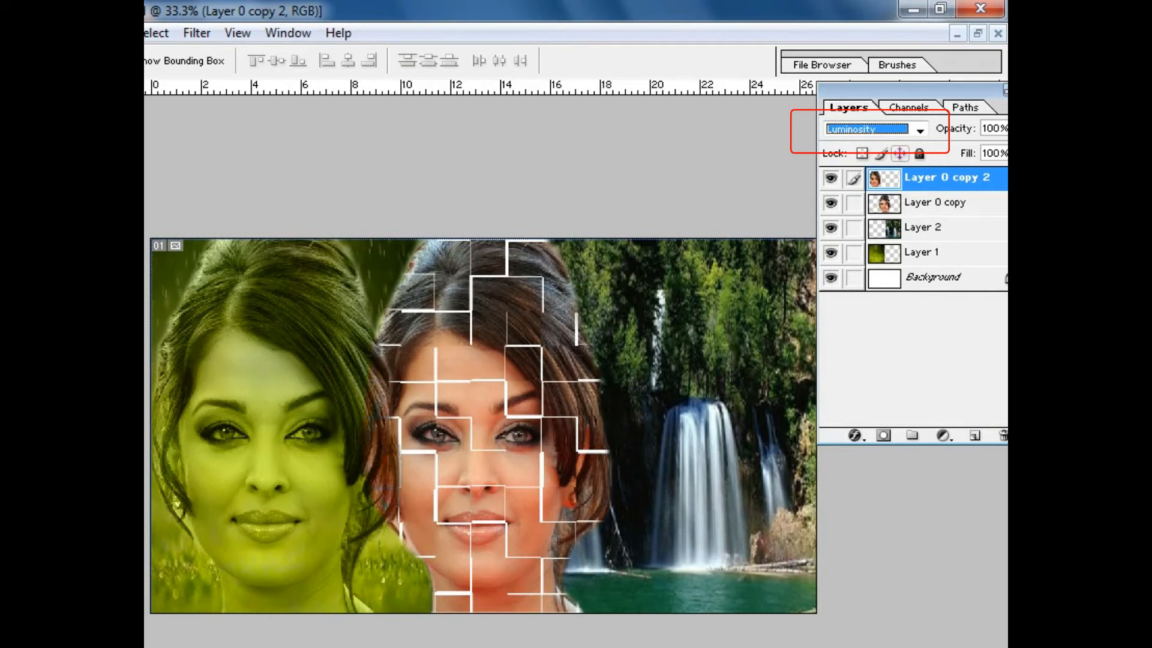
key(Up)
key(Home)
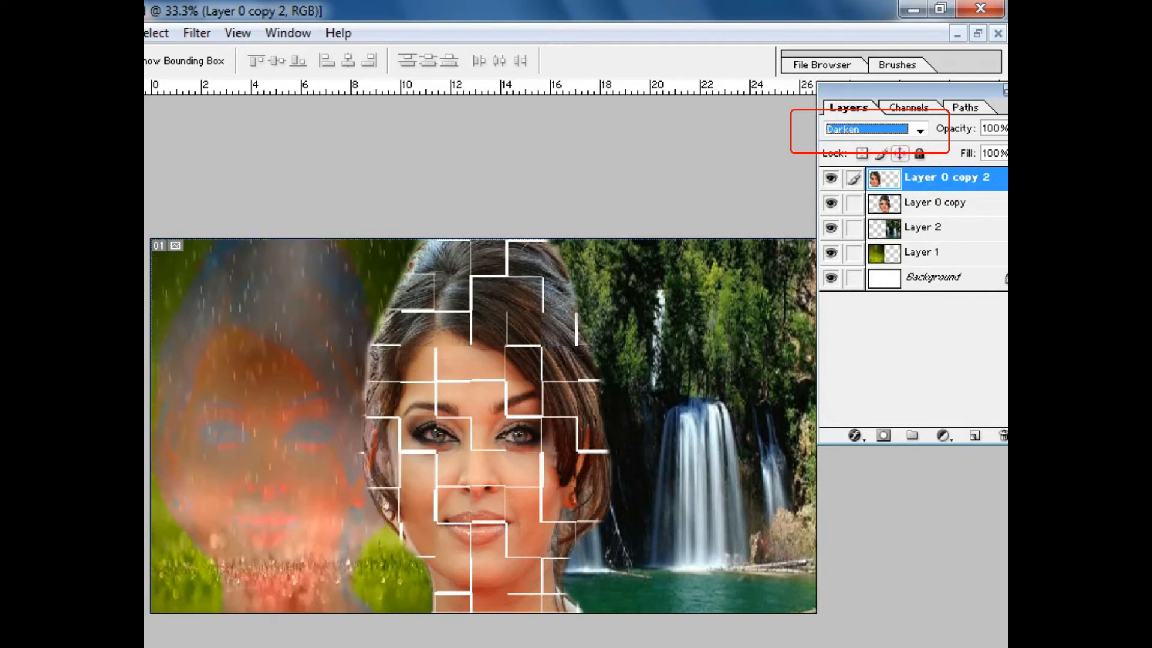
key(Down)
key(Down)
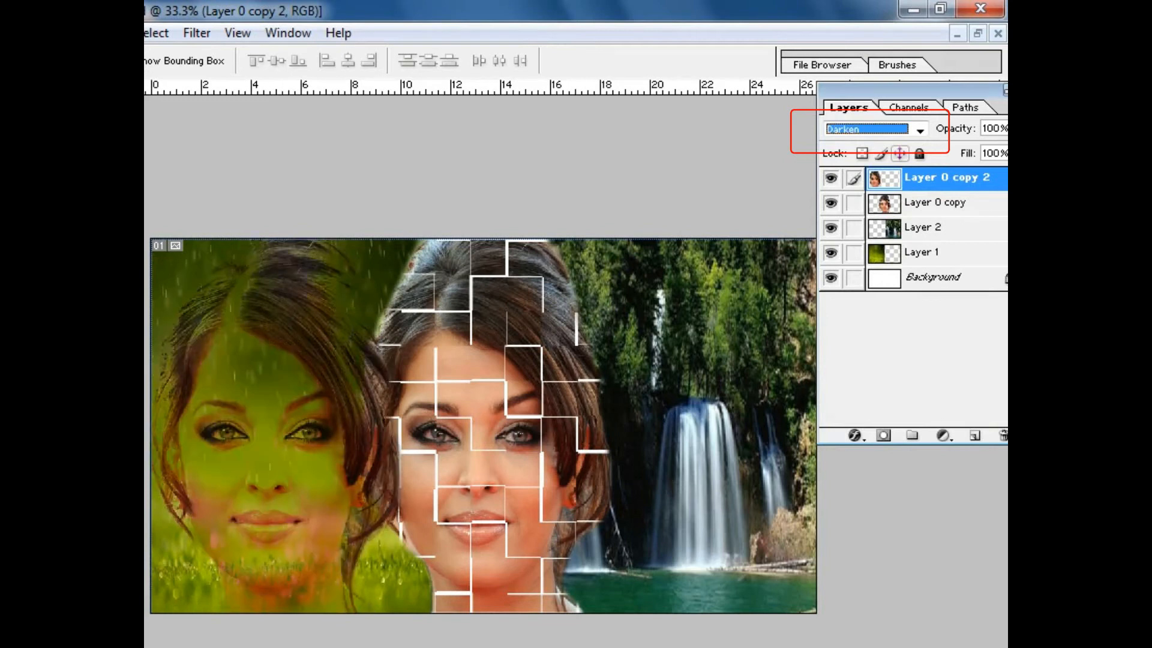
key(Down)
key(Down)
key(Down)
key(Down)
key(Down)
key(Down)
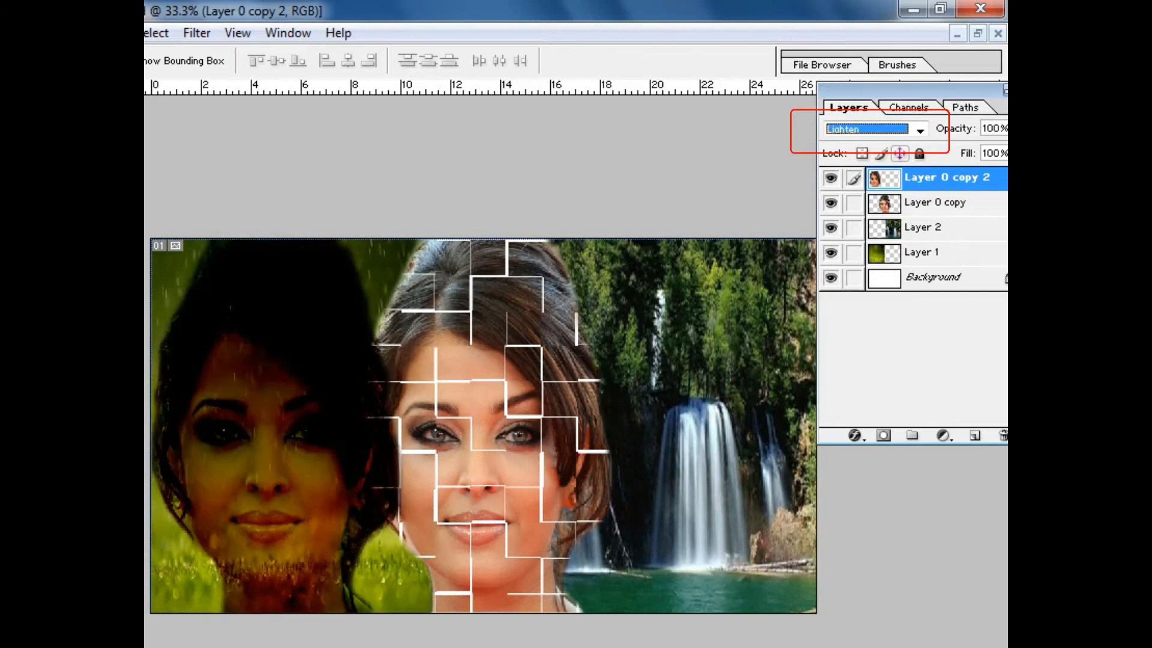
key(Up)
key(Up)
key(Up)
key(Up)
key(Up)
key(Up)
key(Up)
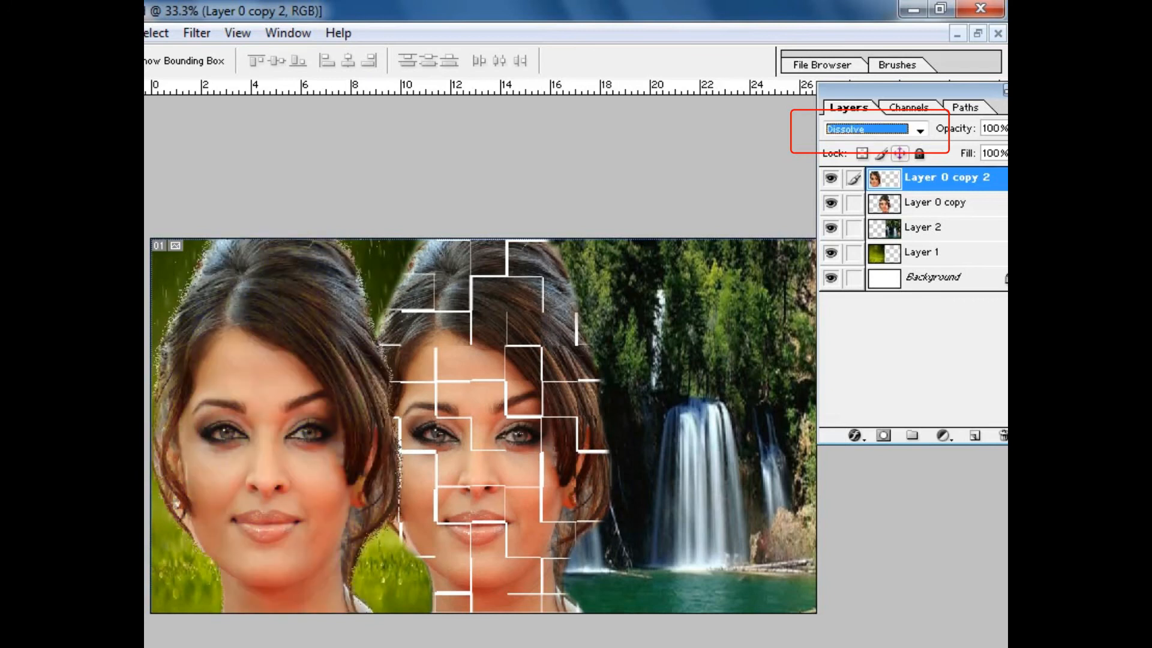
key(Down)
key(Down)
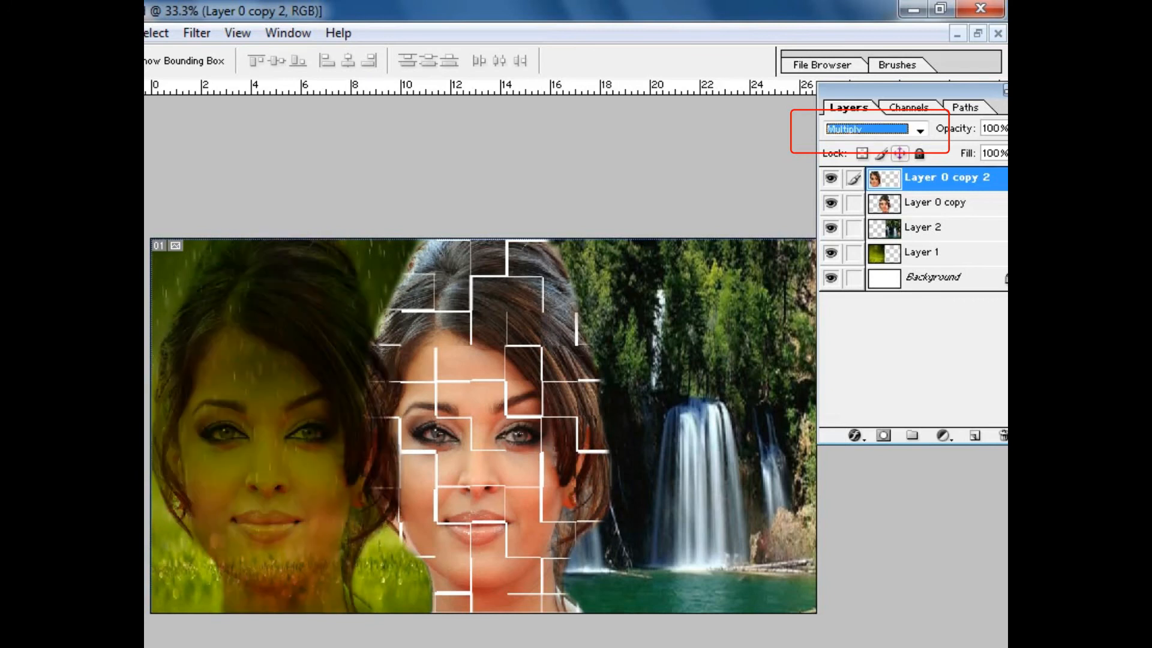
key(Down)
key(Up)
key(Up)
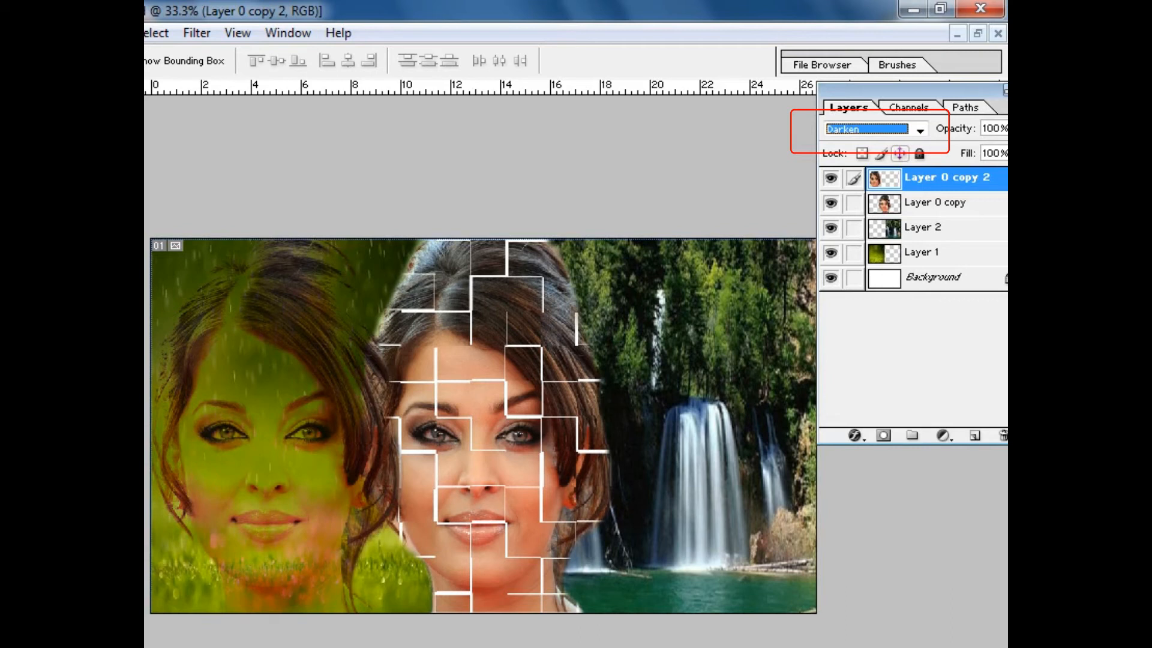
click(831, 178)
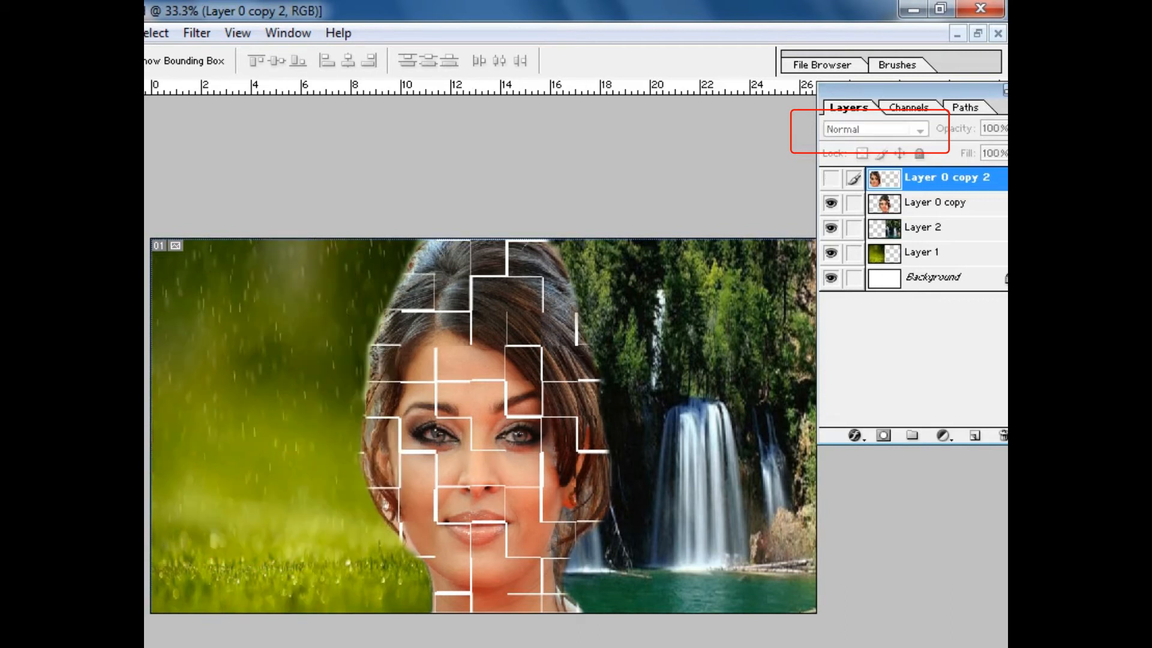
click(831, 178)
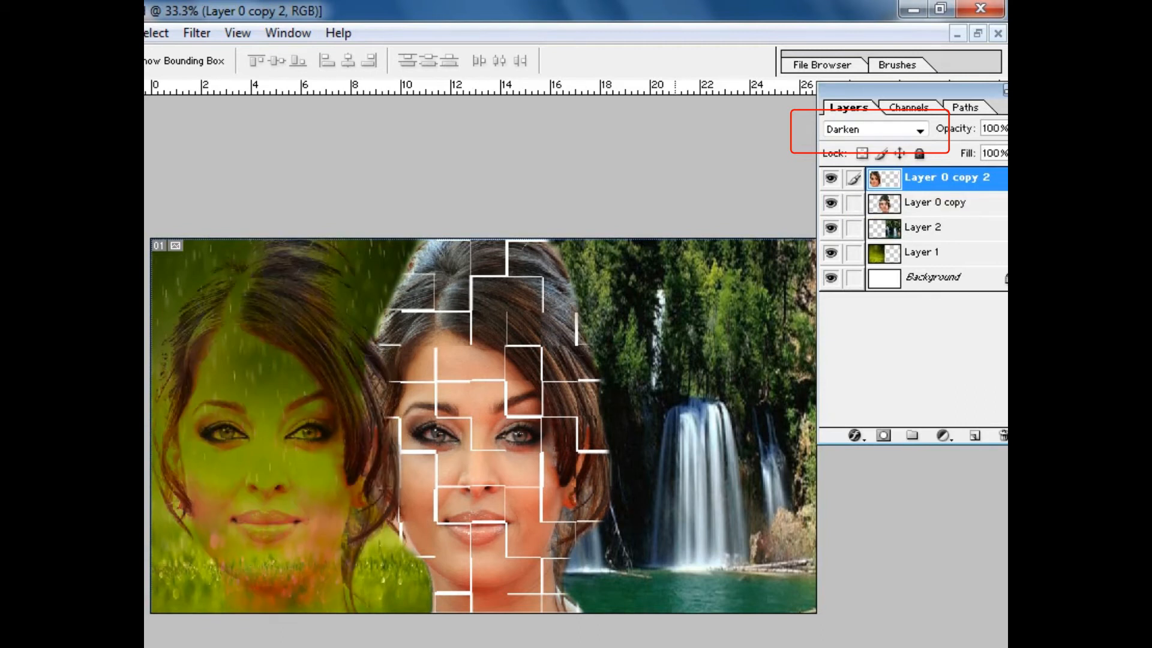
- Free-transform Layer 0 copy 2 to about 75.5% width and 75.3% height, keeping it against the canvas's left and bottom edges
key(ctrl+t)
drag(408, 239, 351, 331)
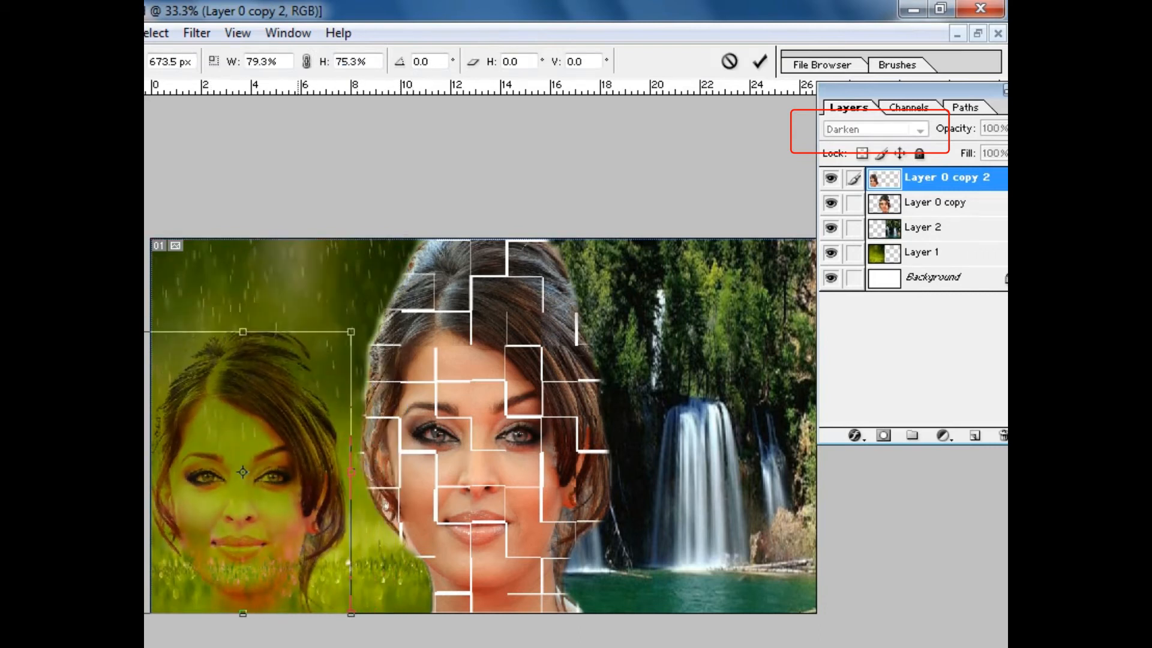
drag(135, 472, 152, 472)
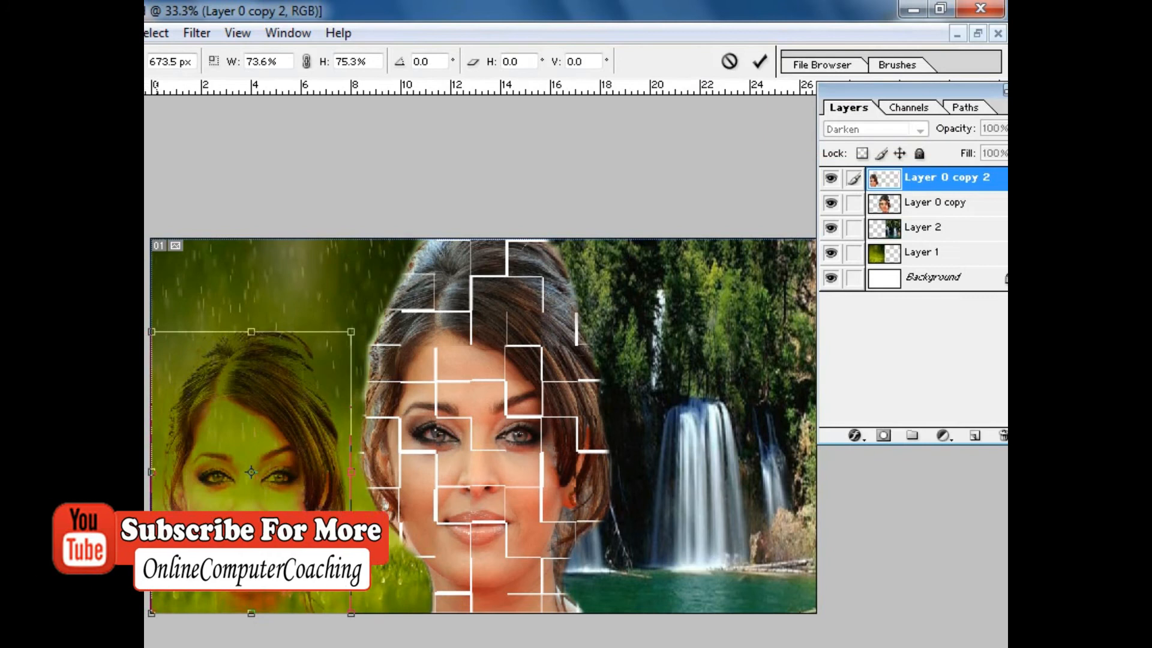
drag(351, 472, 357, 472)
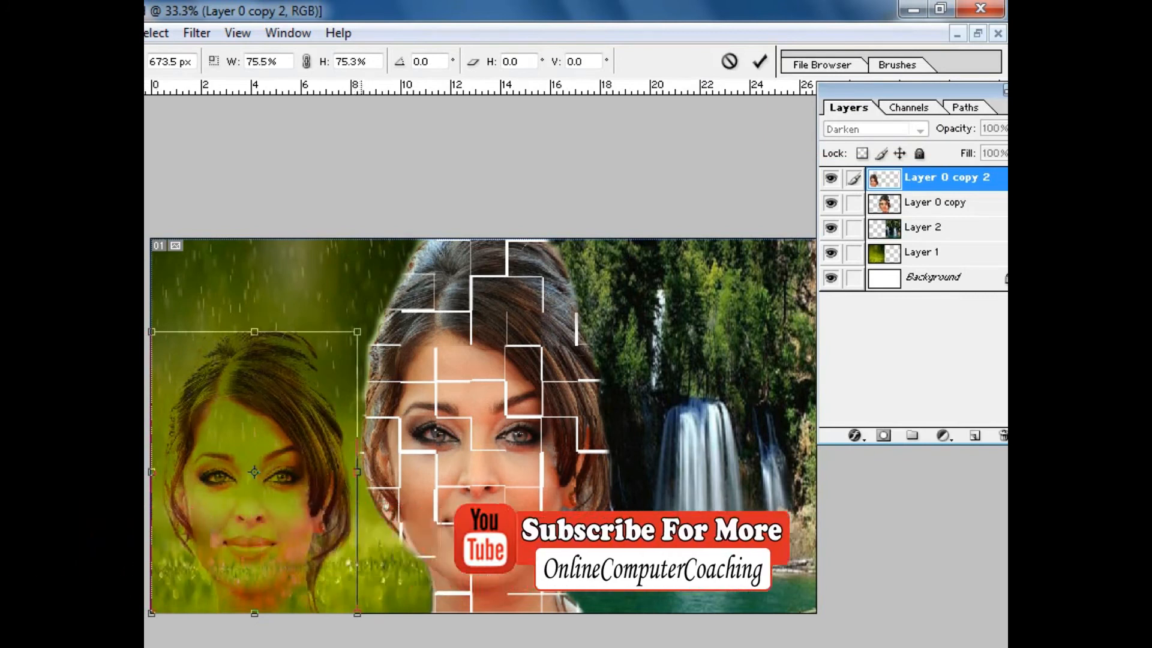
key(Return)
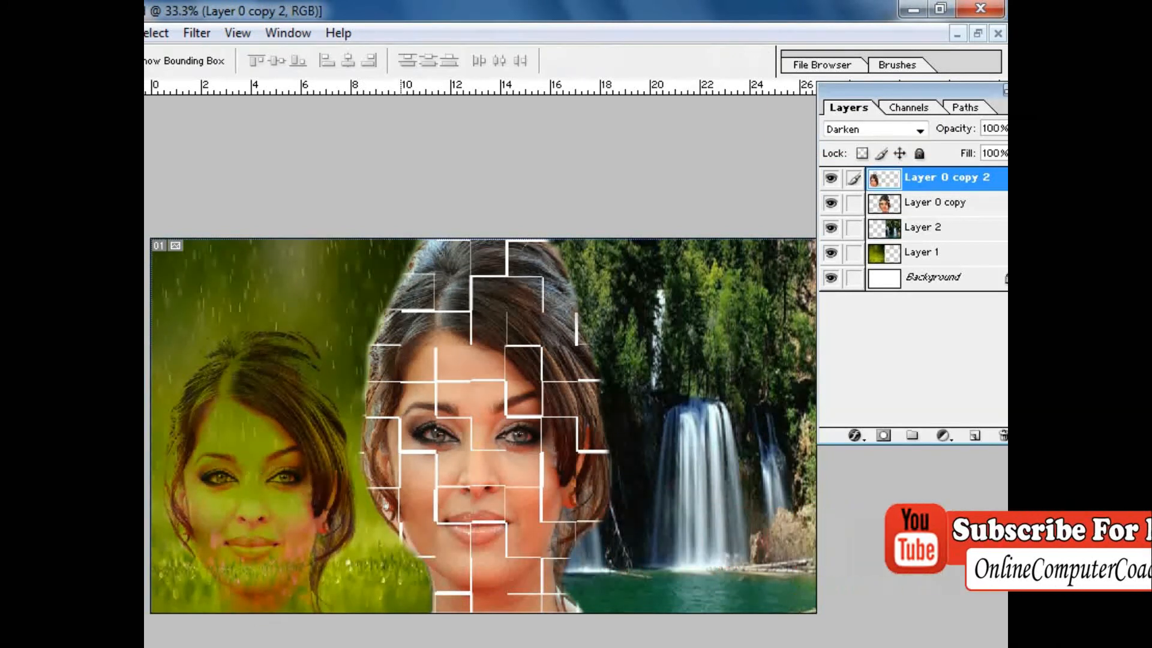
- Duplicate the small Darken portrait as Layer 0 copy 3 and move the duplicate over the waterfall at the canvas's right side
right_click(953, 147)
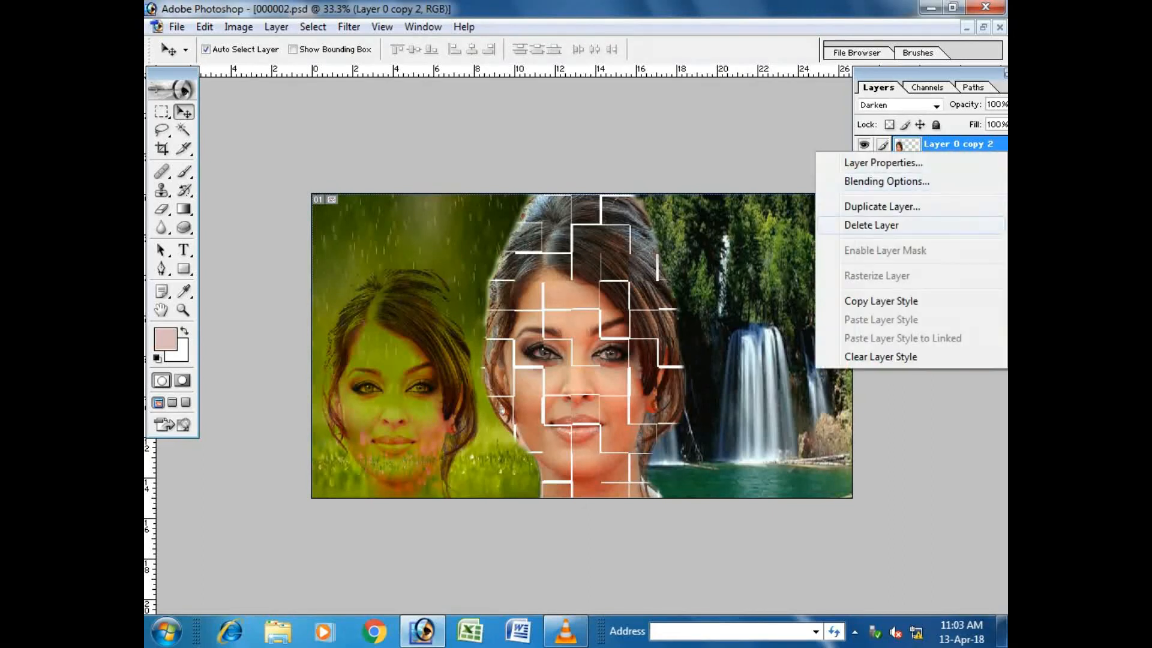
click(870, 206)
key(Return)
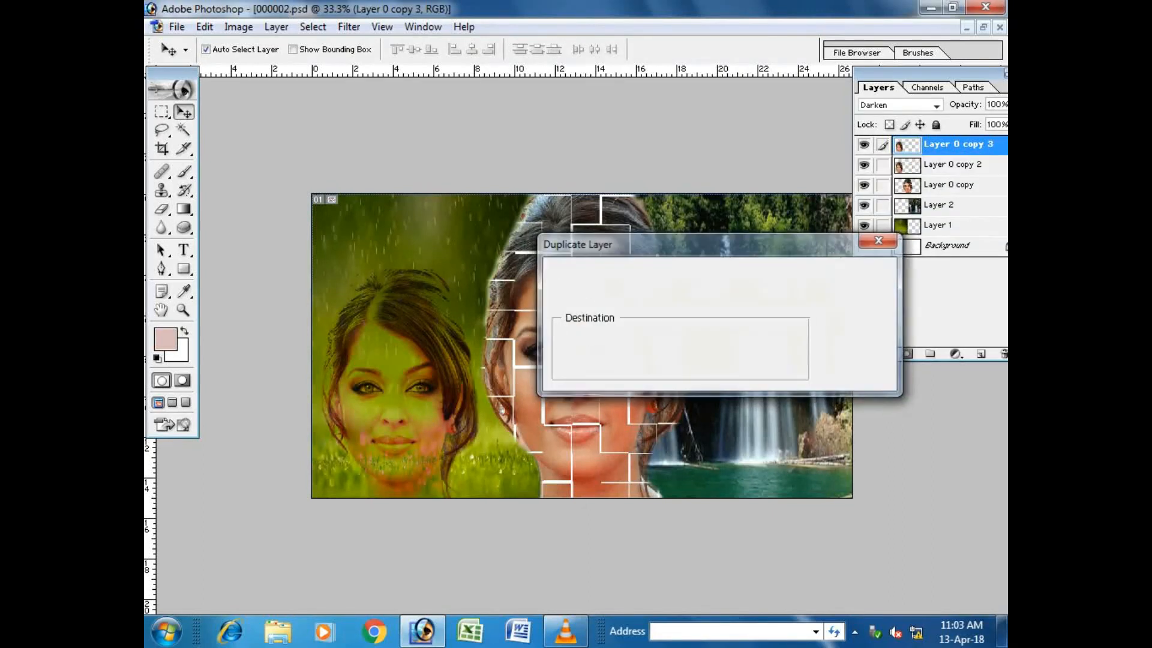
drag(411, 387, 790, 397)
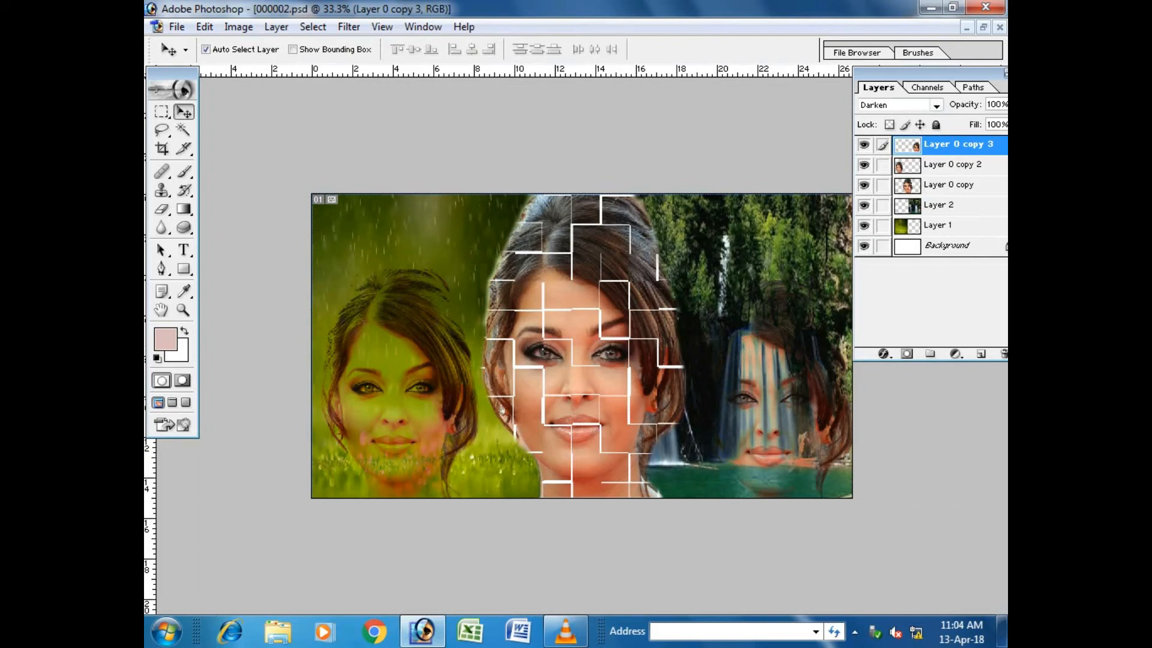
- Step through the blend modes on Layer 0 copy 3 and set it to Luminosity
click(936, 105)
key(Return)
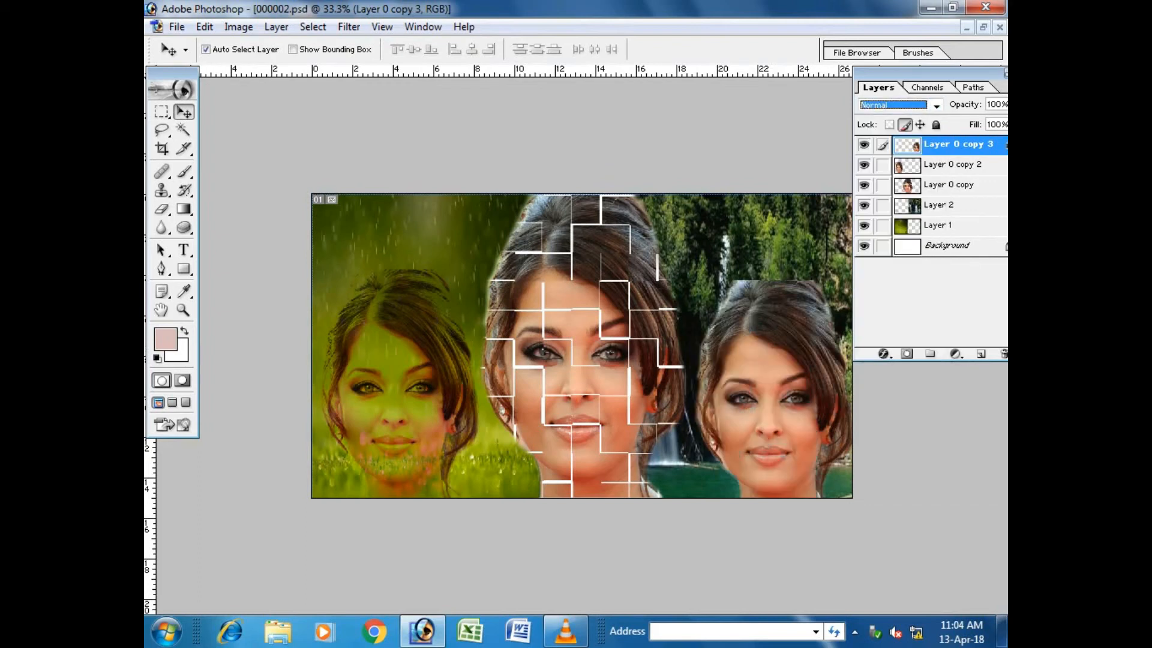
key(Down)
key(Down)
key(Down)
key(Down)
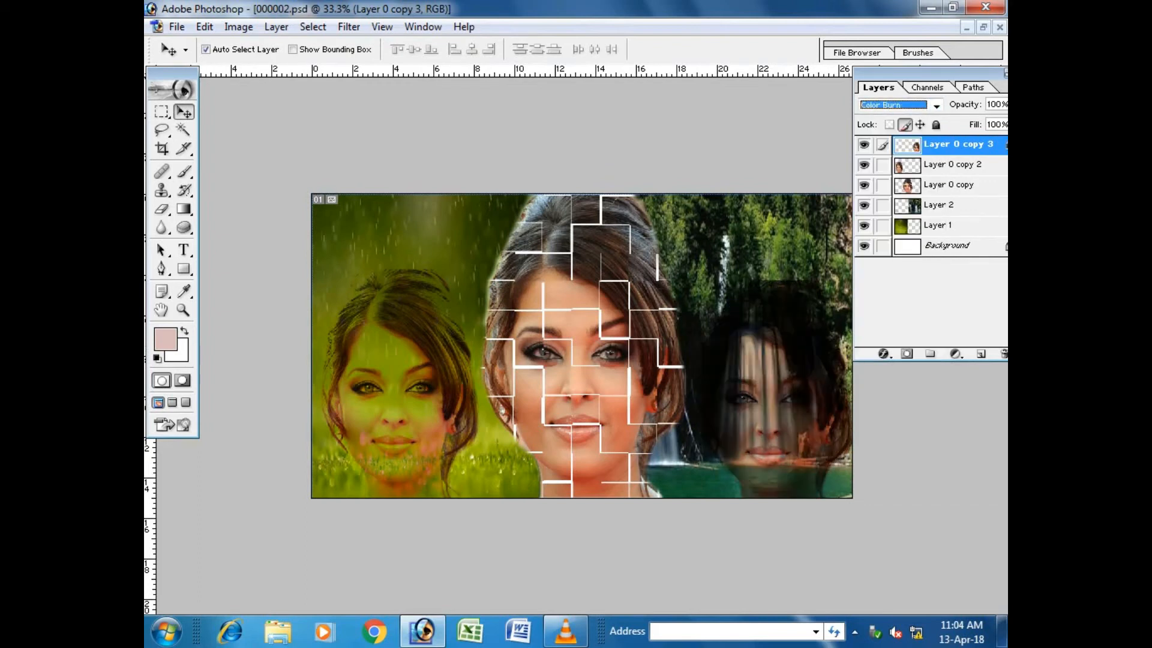
key(Down)
key(Down)
key(Down)
key(Down)
key(Down)
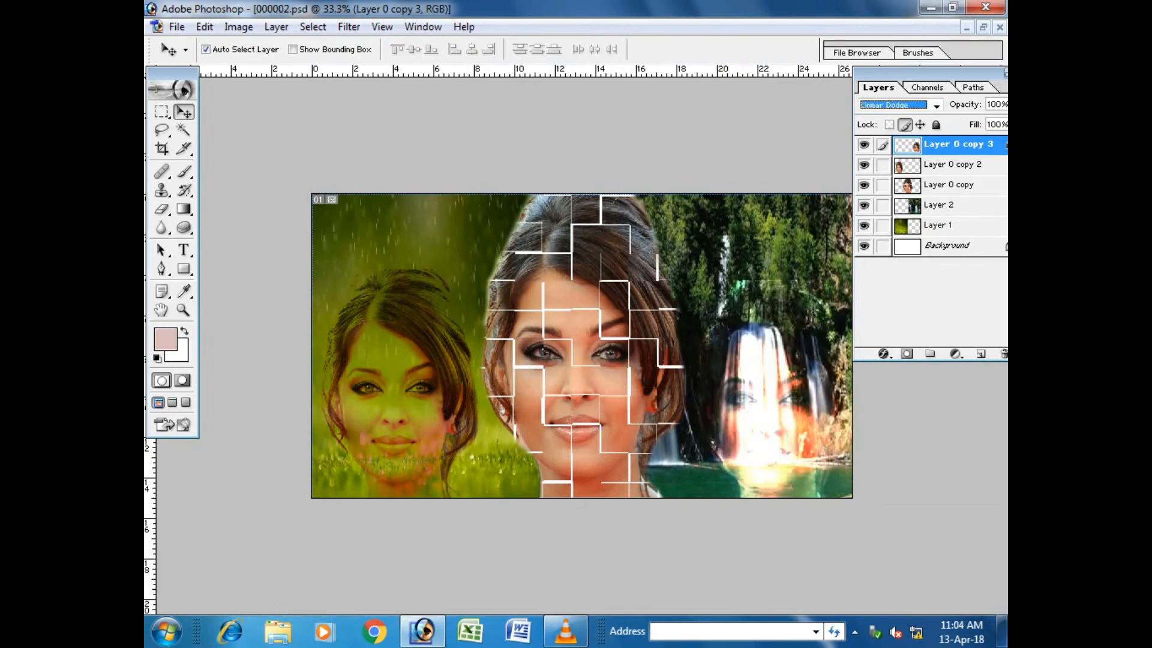
key(Down)
key(Down)
key(Down)
key(Down)
key(Down)
key(Down)
key(Down)
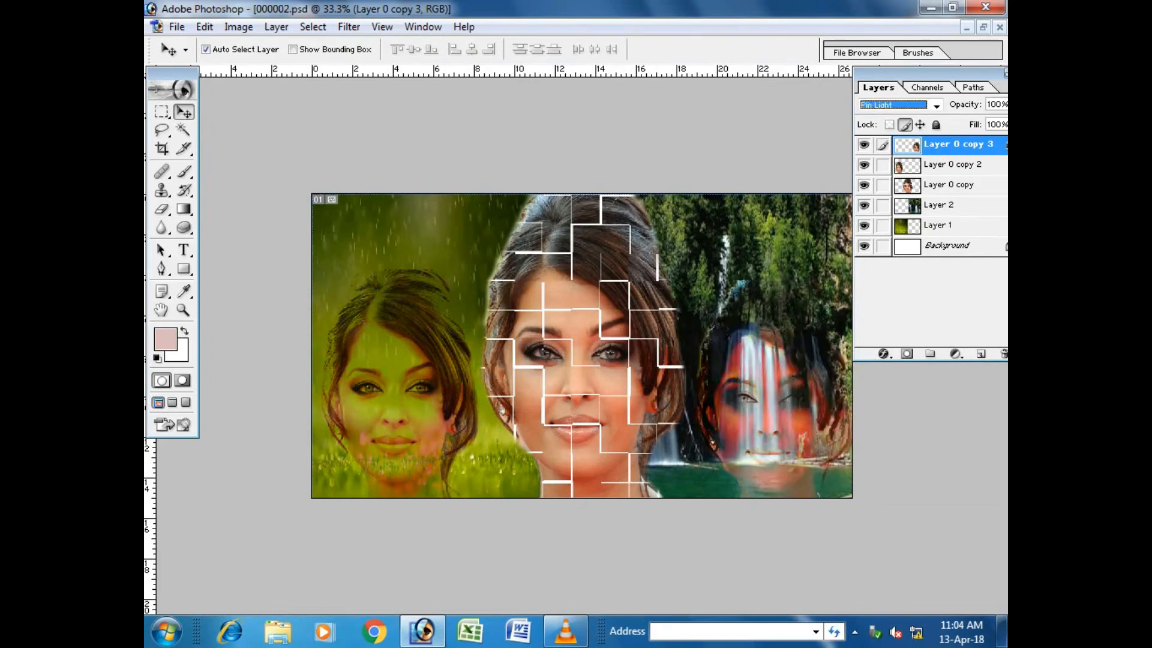
key(Down)
key(Down)
key(Down)
key(Down)
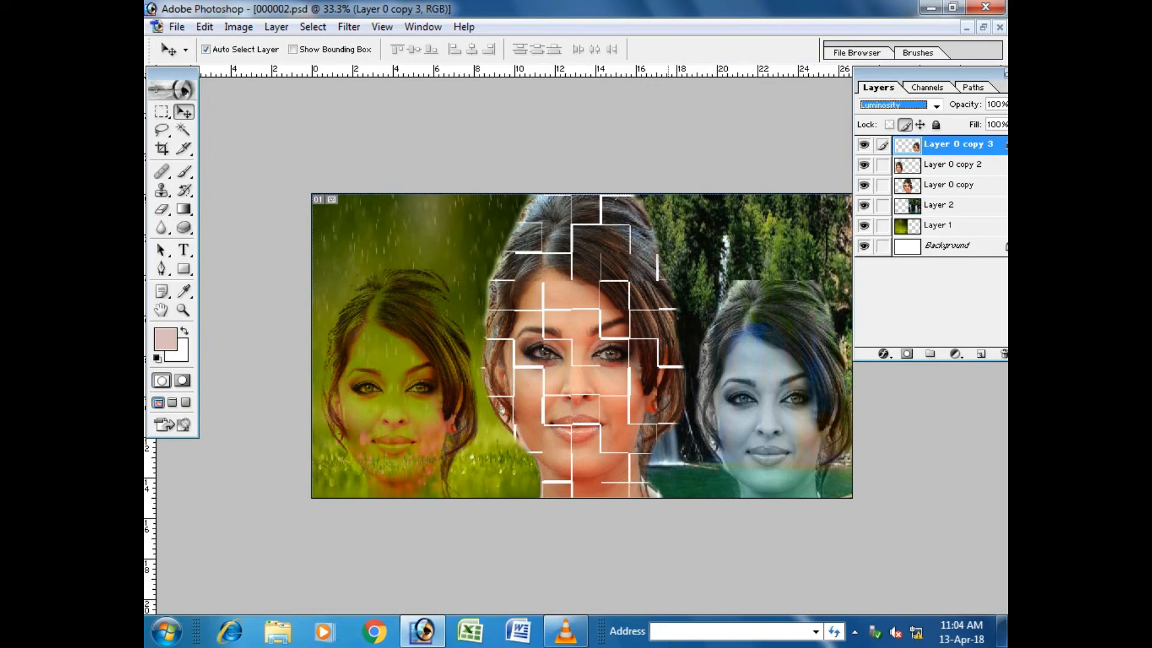
- Choose the standard Eraser tool and inspect the edges of Layer 0 copy 3 by hiding and reshowing the layer
click(161, 209)
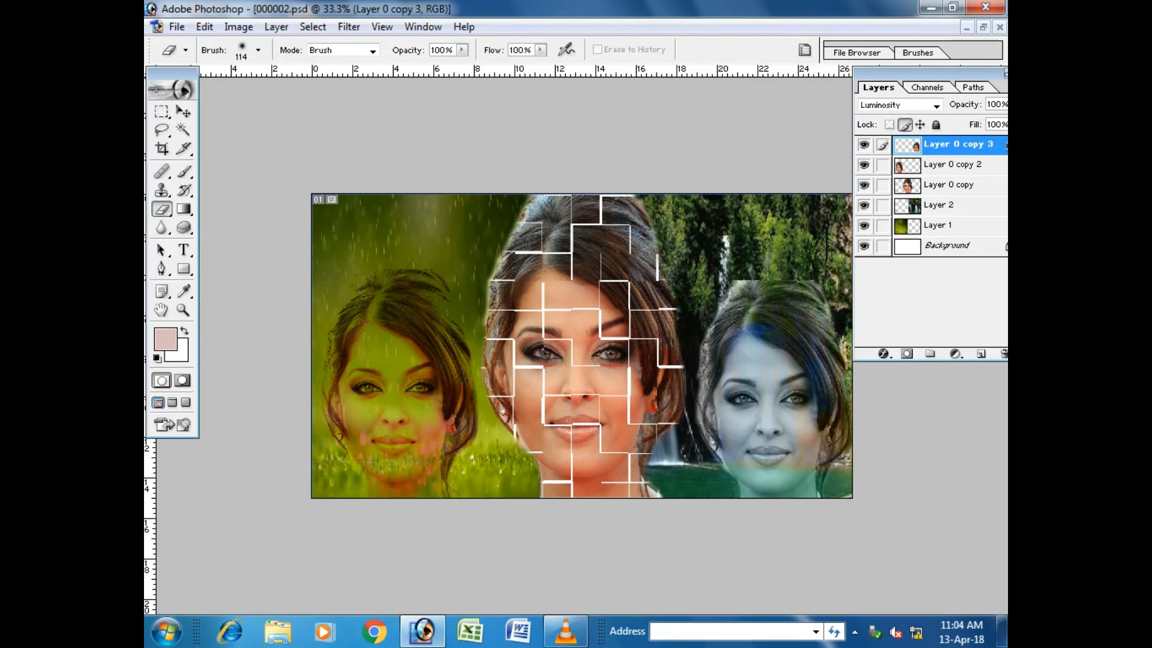
click(863, 145)
click(864, 144)
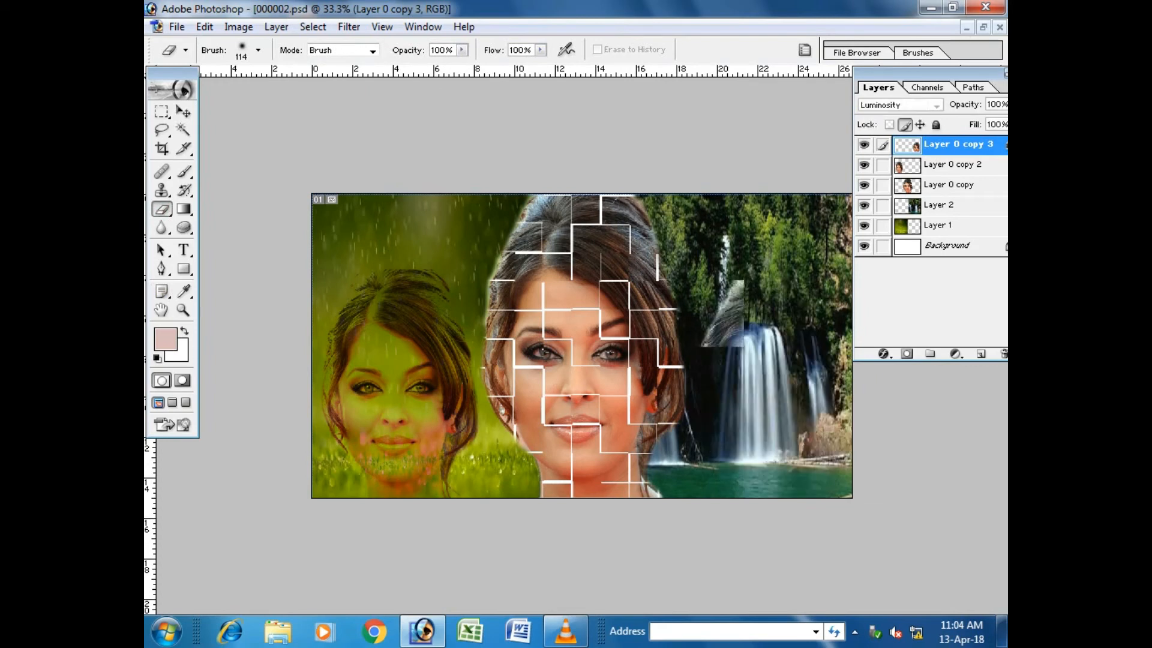
right_click(162, 210)
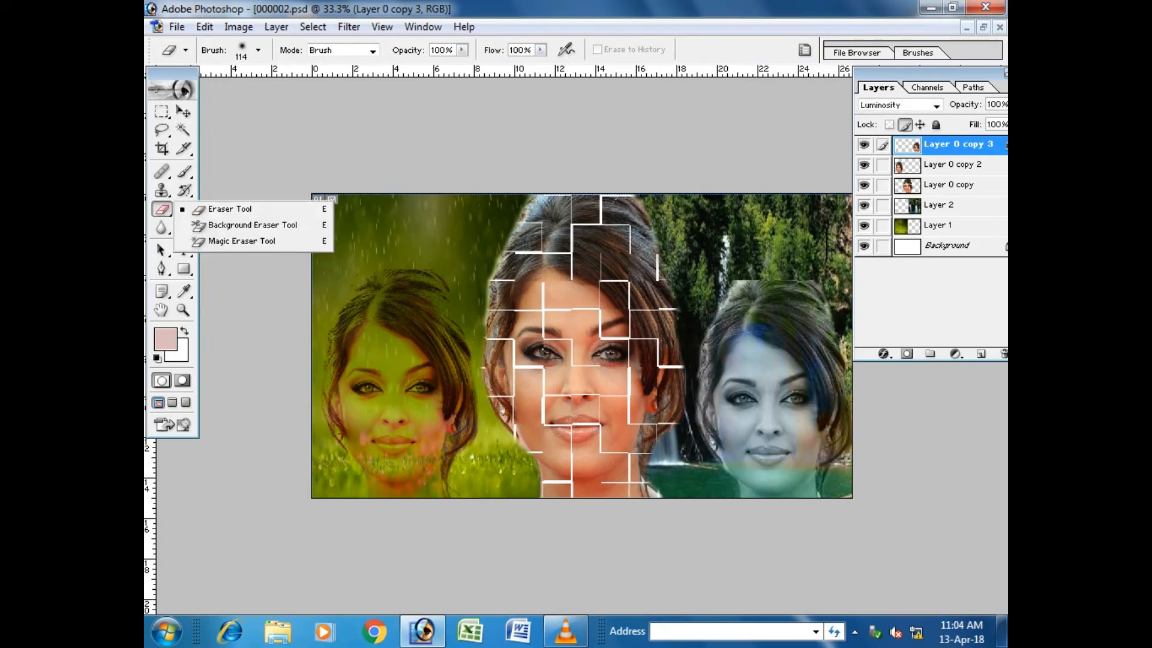
click(226, 209)
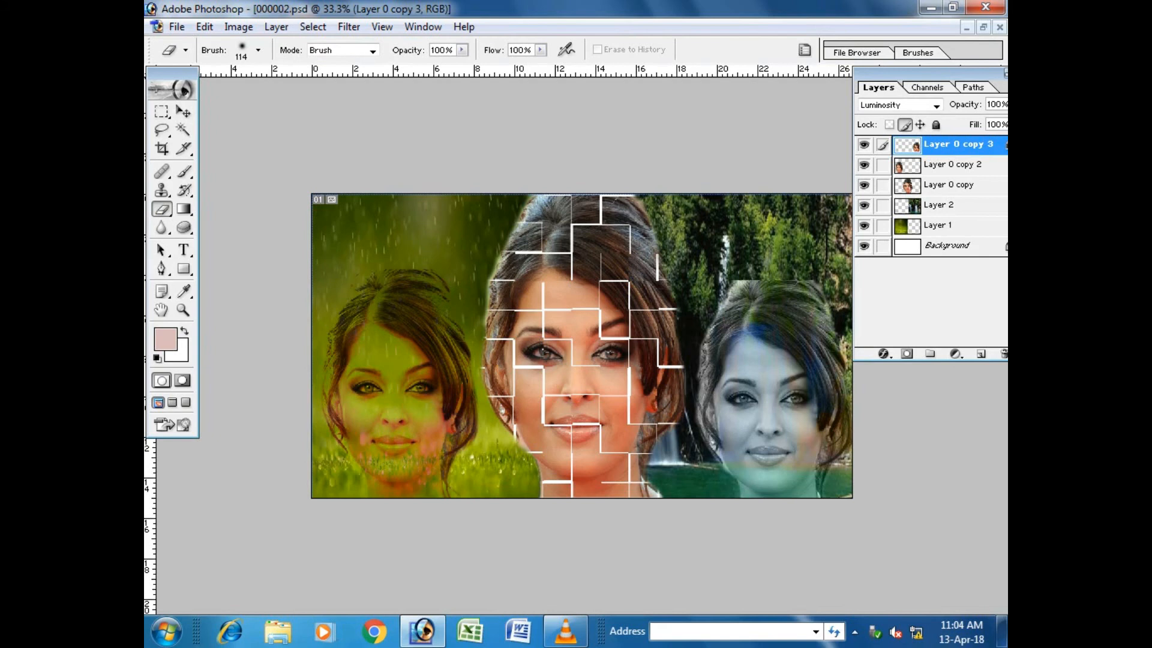
drag(929, 74, 882, 63)
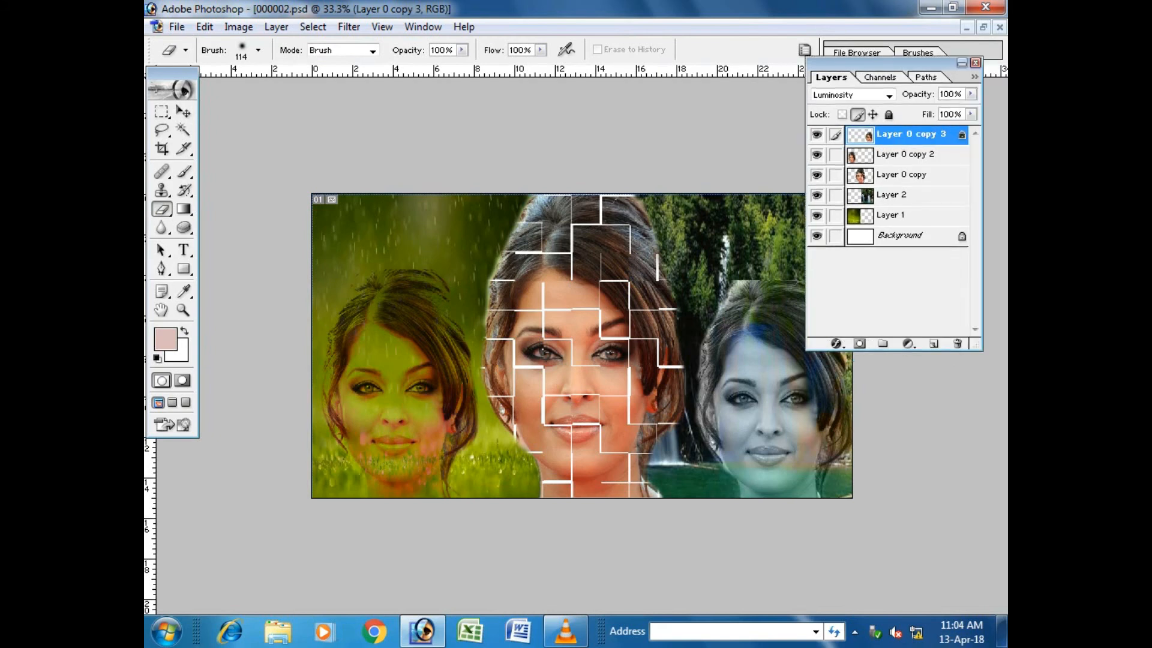
double_click(951, 135)
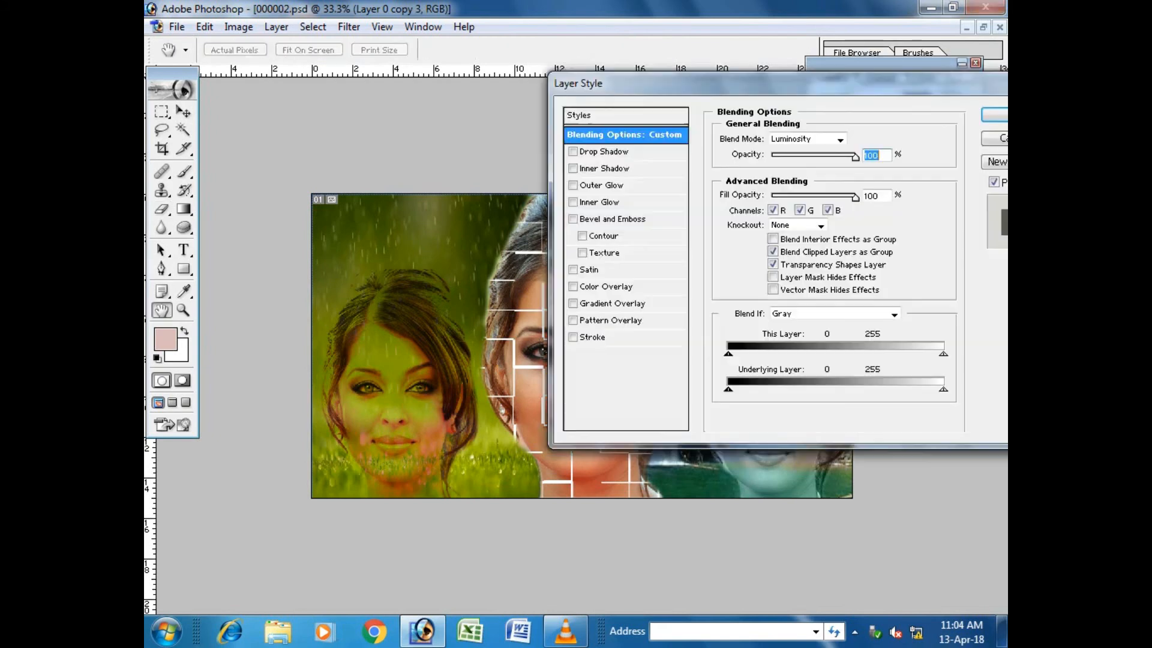
click(995, 139)
key(e)
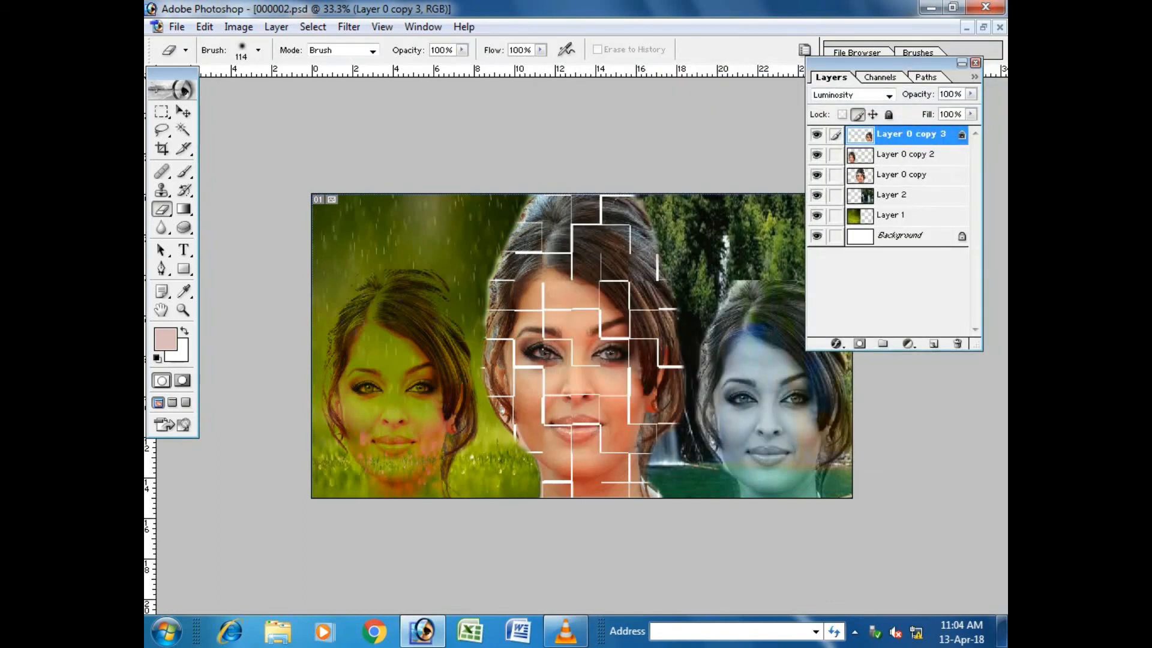
- Clear the palettes off the workspace and enlarge the composite to 50% to review it
drag(888, 63, 940, 68)
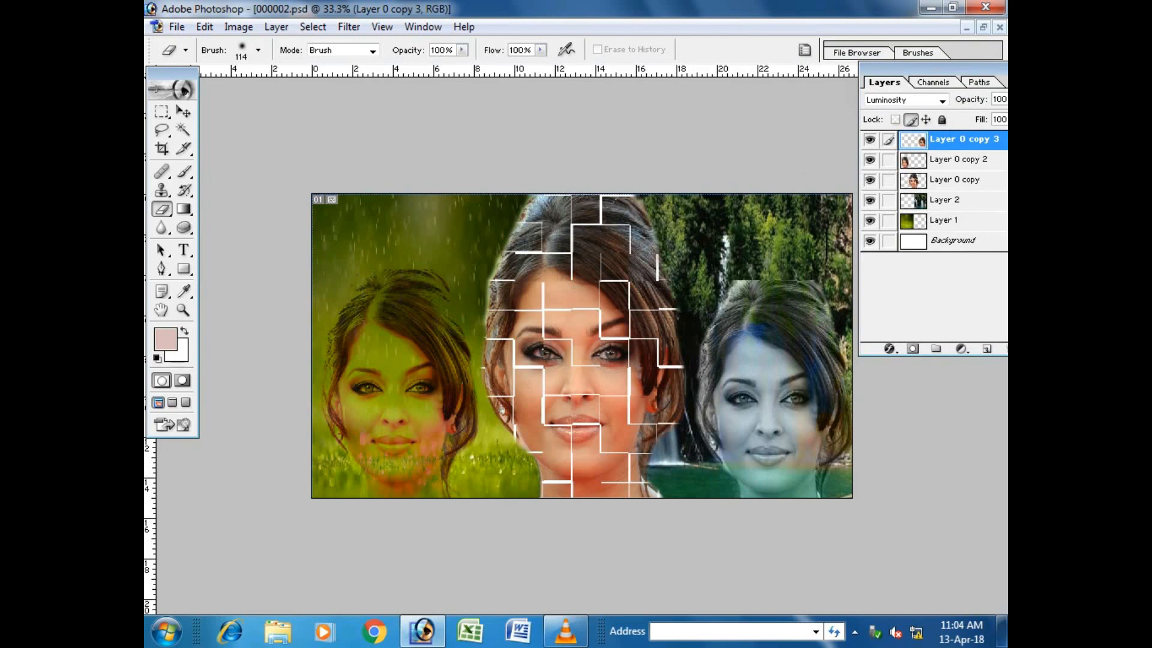
key(Tab)
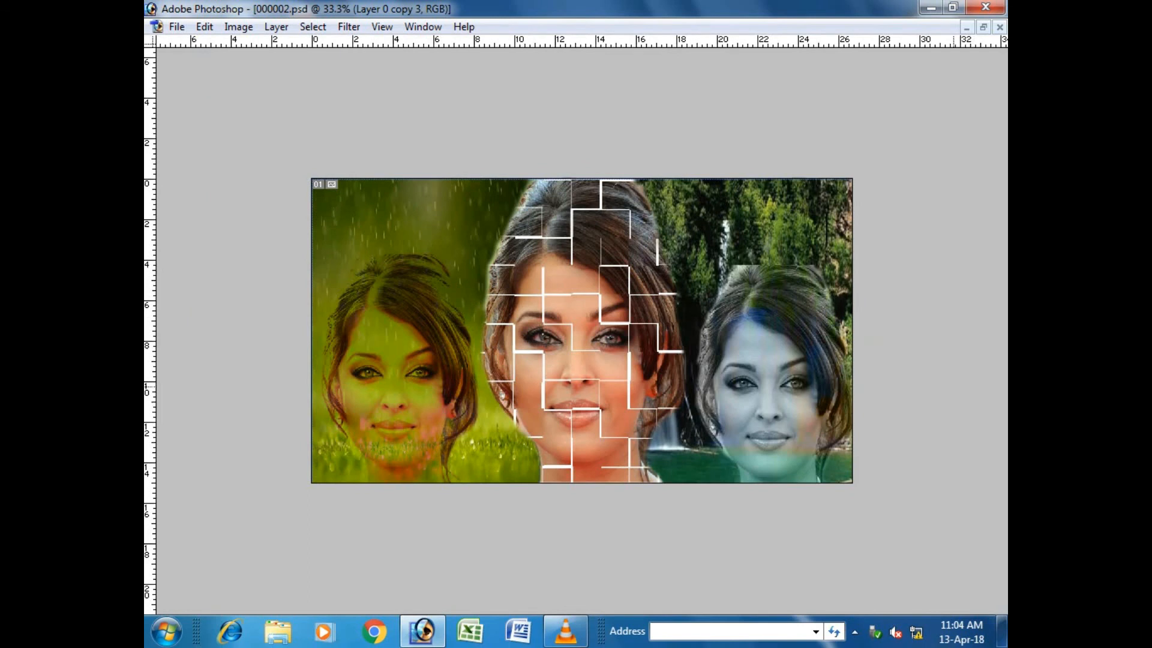
key(ctrl+plus)
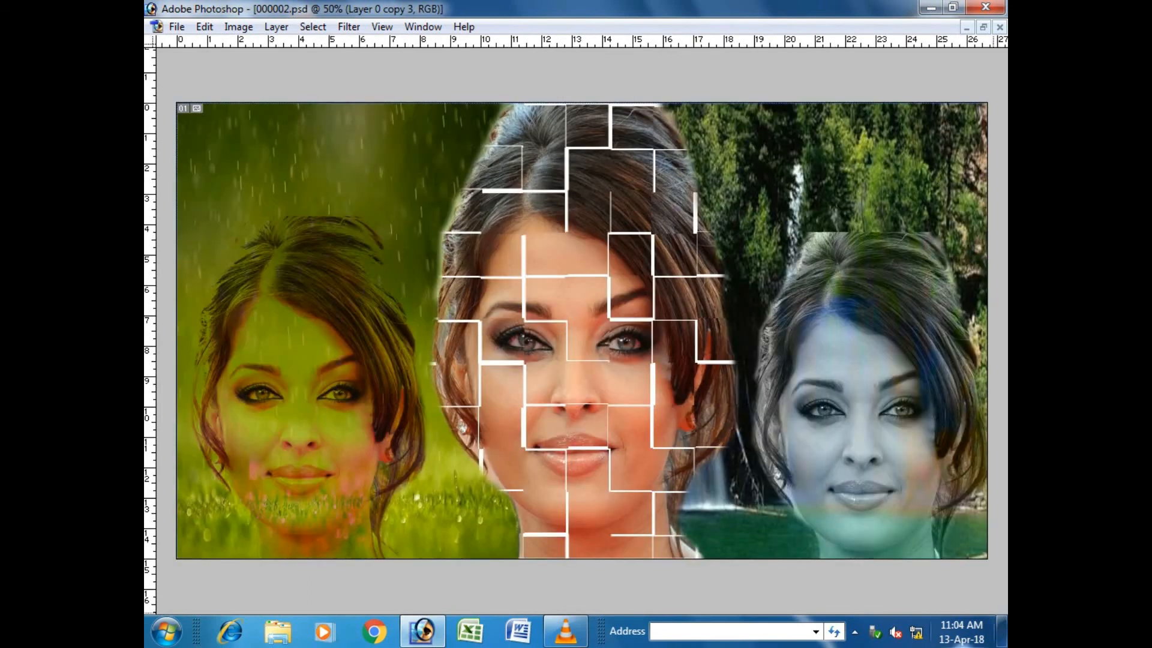